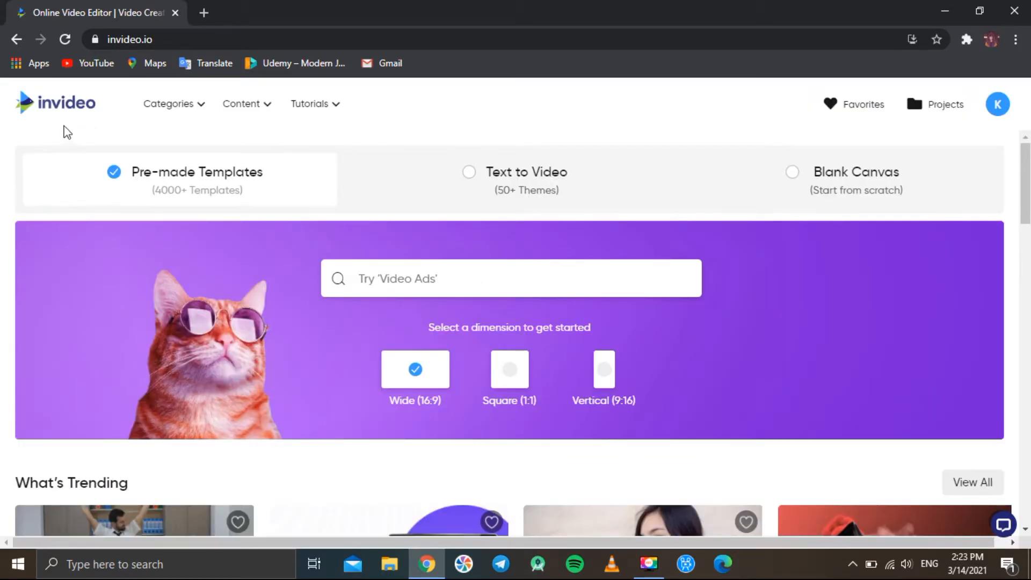
Browse the Categories and Content menus in the site header
click(201, 110)
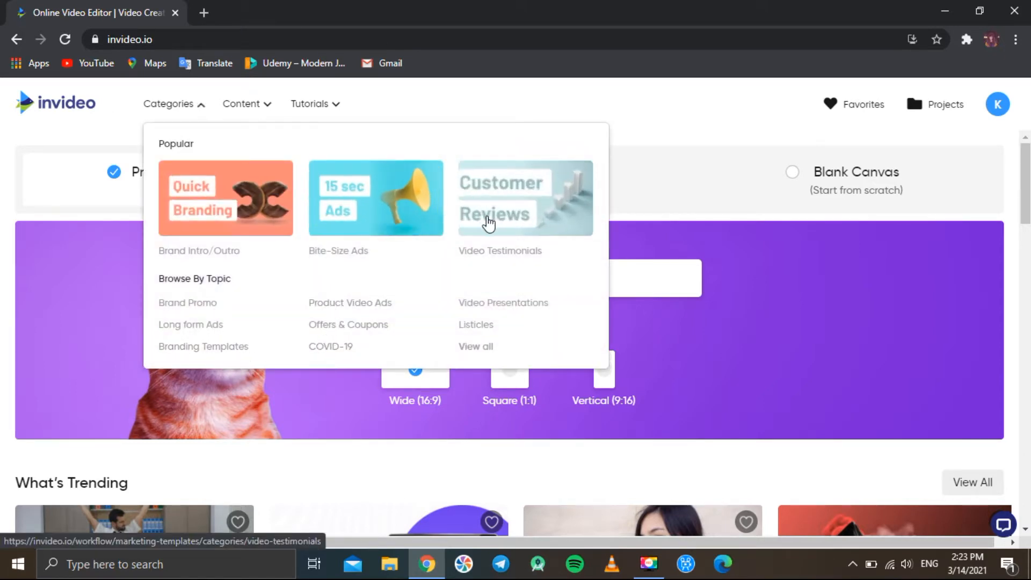
click(247, 108)
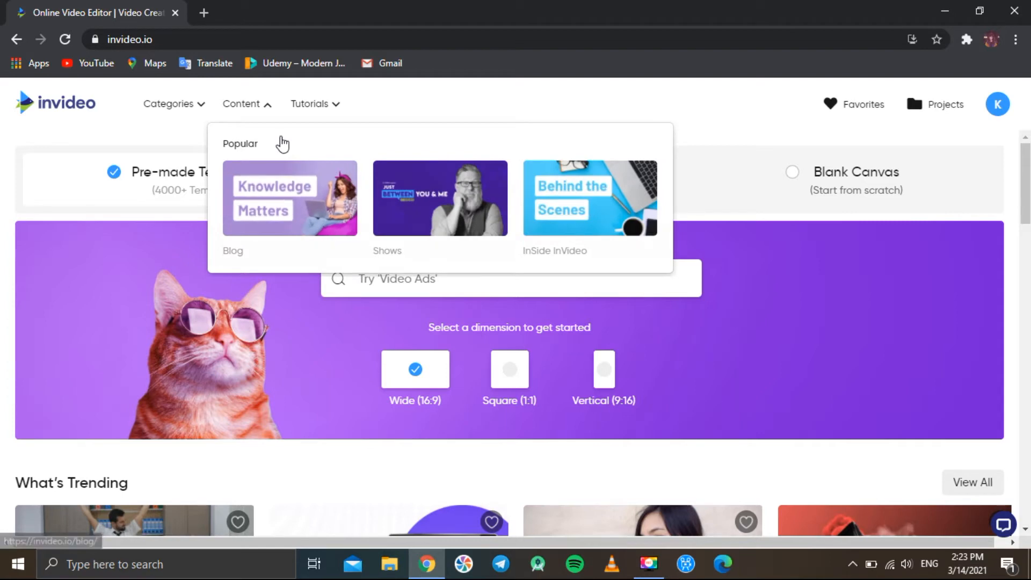
mouse_move(298, 121)
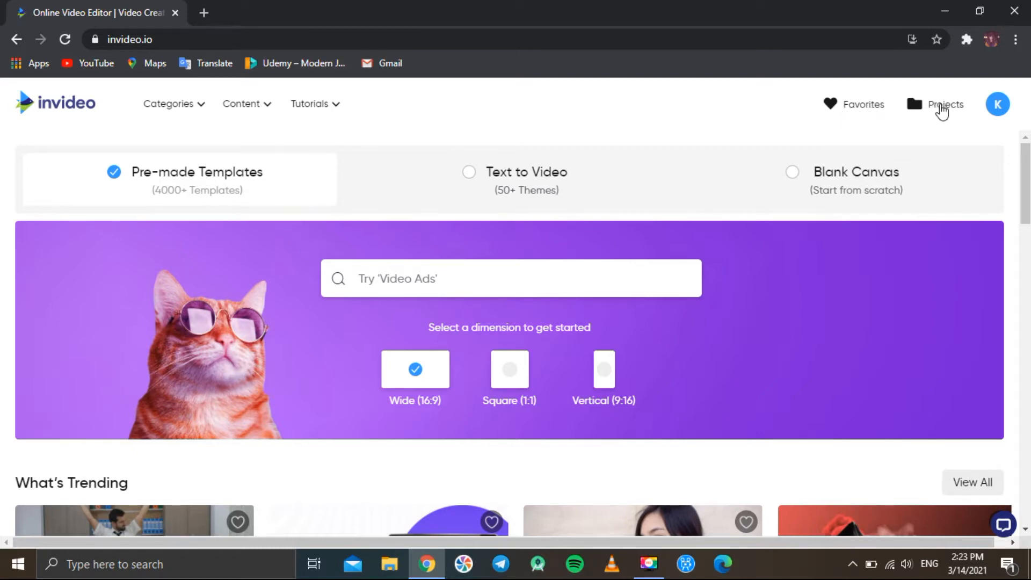
Examine the template search suggestions and the What's Trending template carousel on the home page
click(999, 107)
click(392, 280)
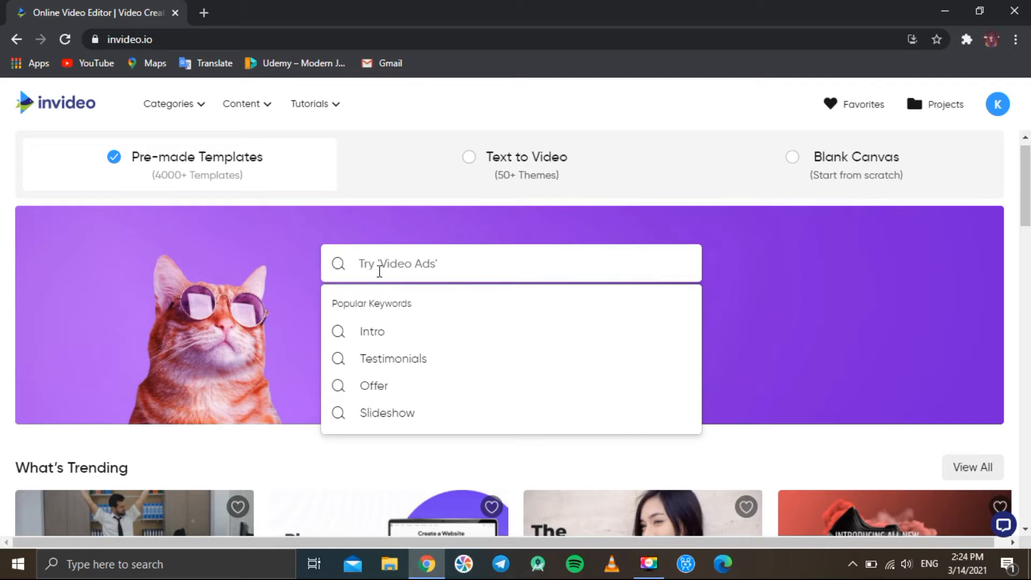
click(285, 248)
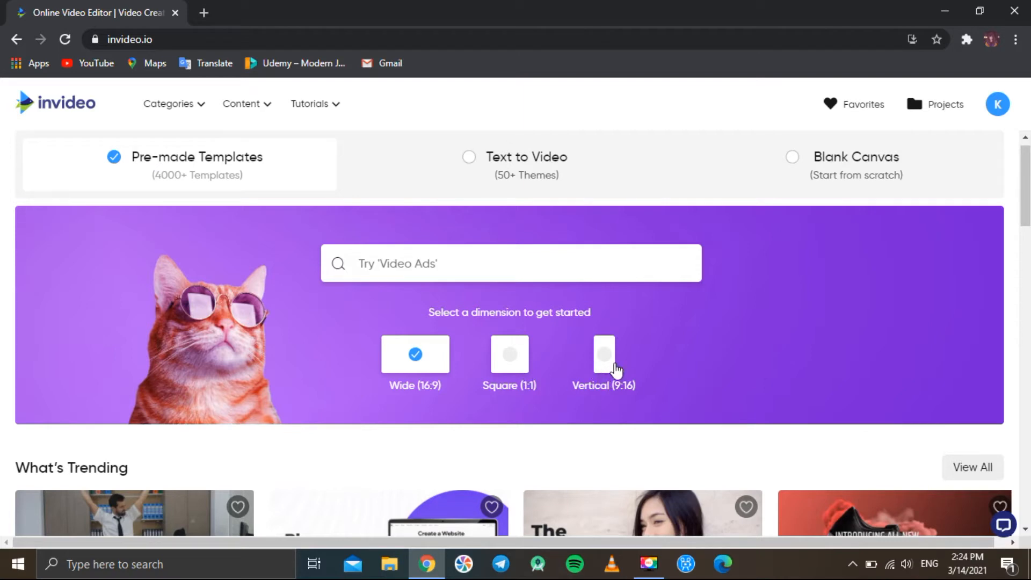
scroll(675, 421, down, 1)
scroll(675, 422, down, 4)
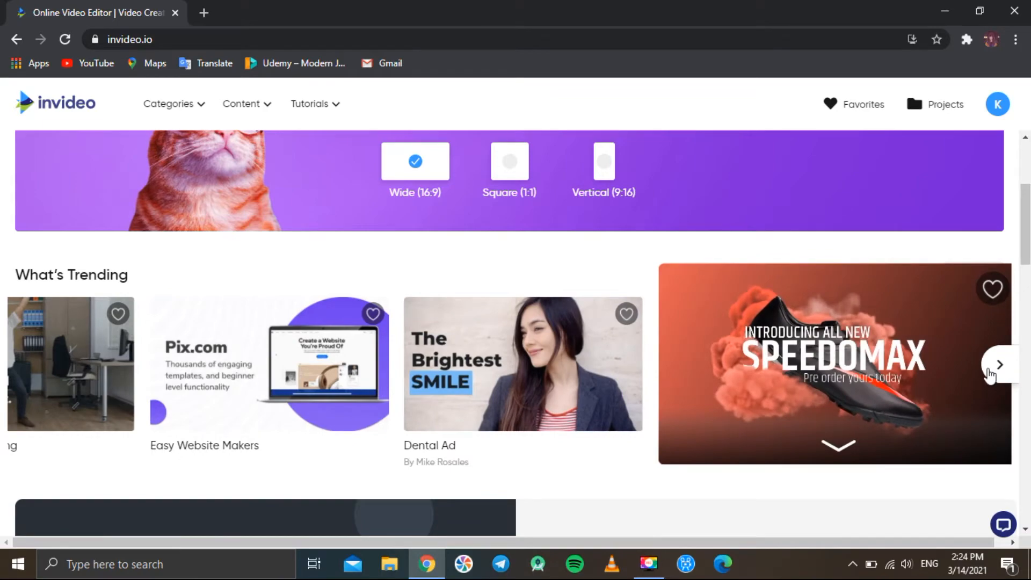
click(999, 365)
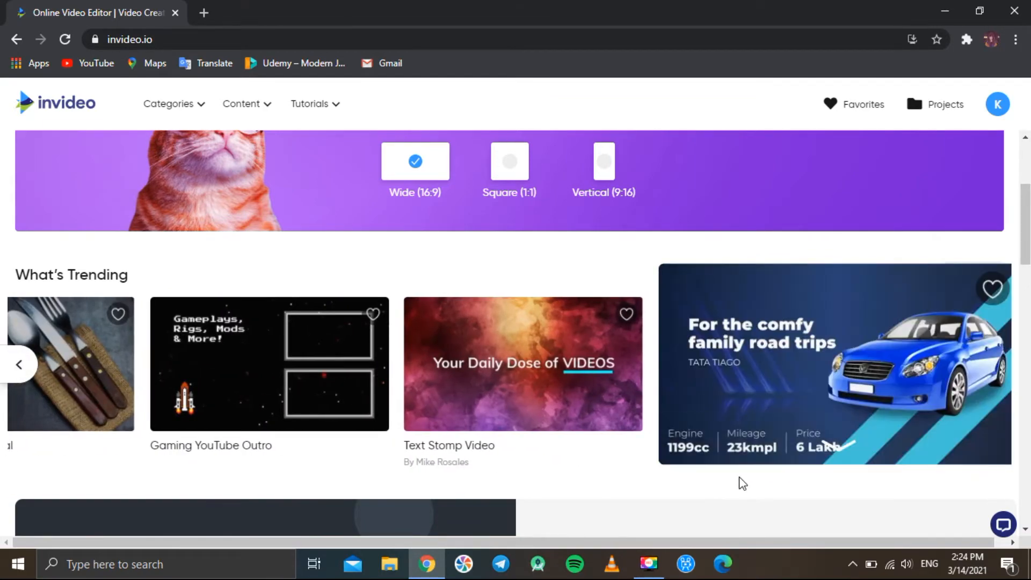
scroll(758, 386, up, 4)
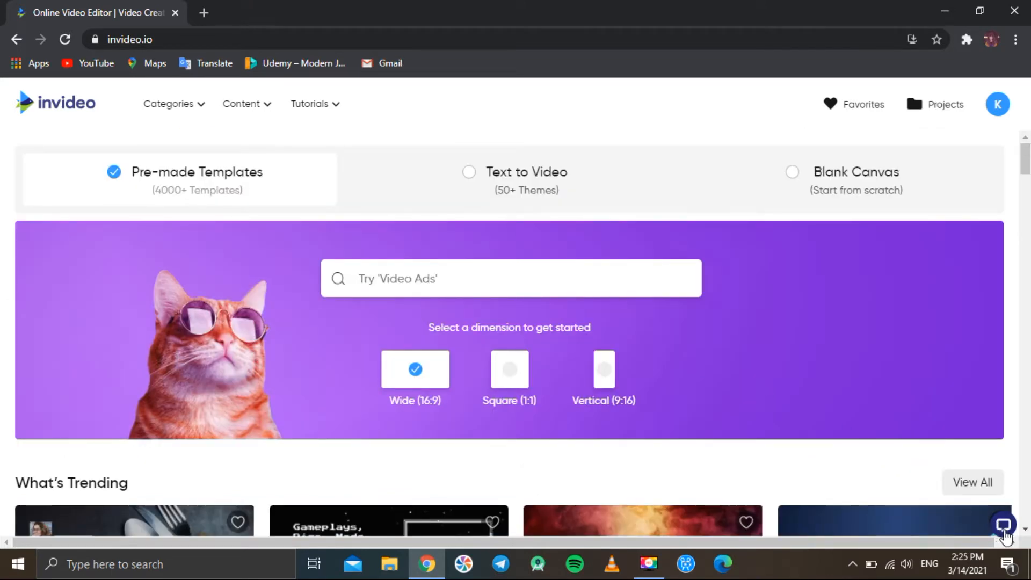
Open the live support chat, view its department options, and minimize it again
click(1004, 528)
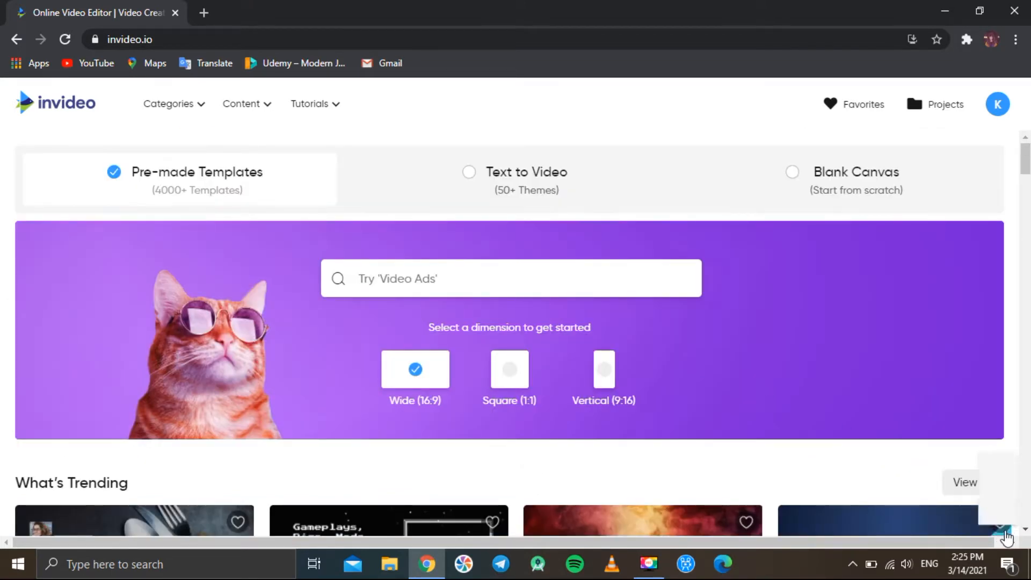
click(976, 229)
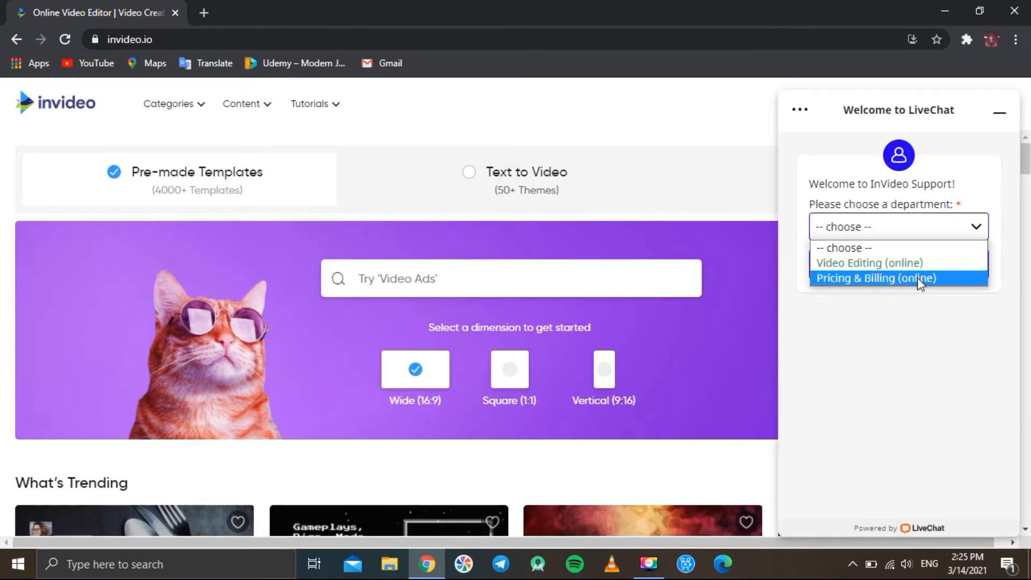
click(917, 338)
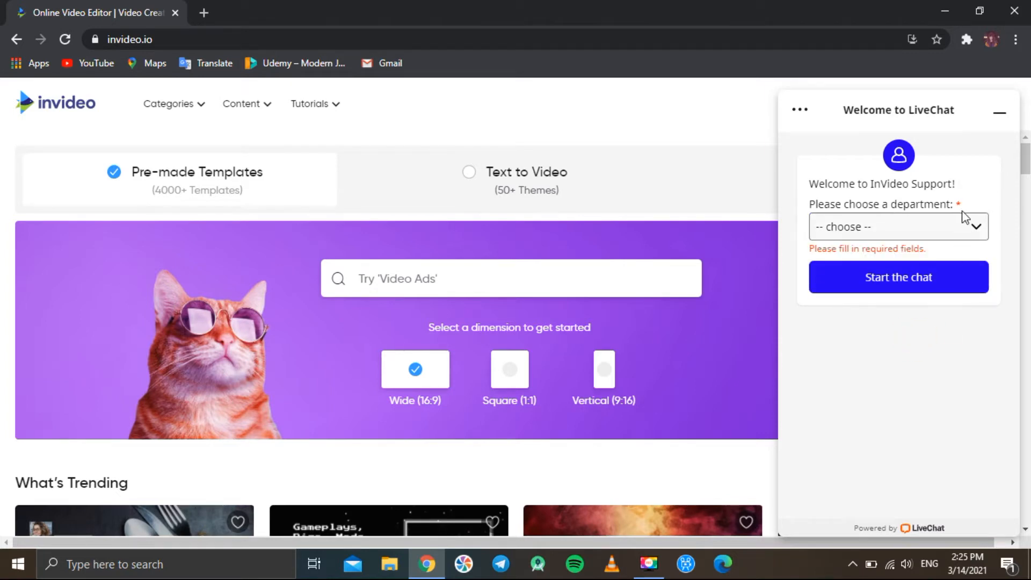
click(1002, 118)
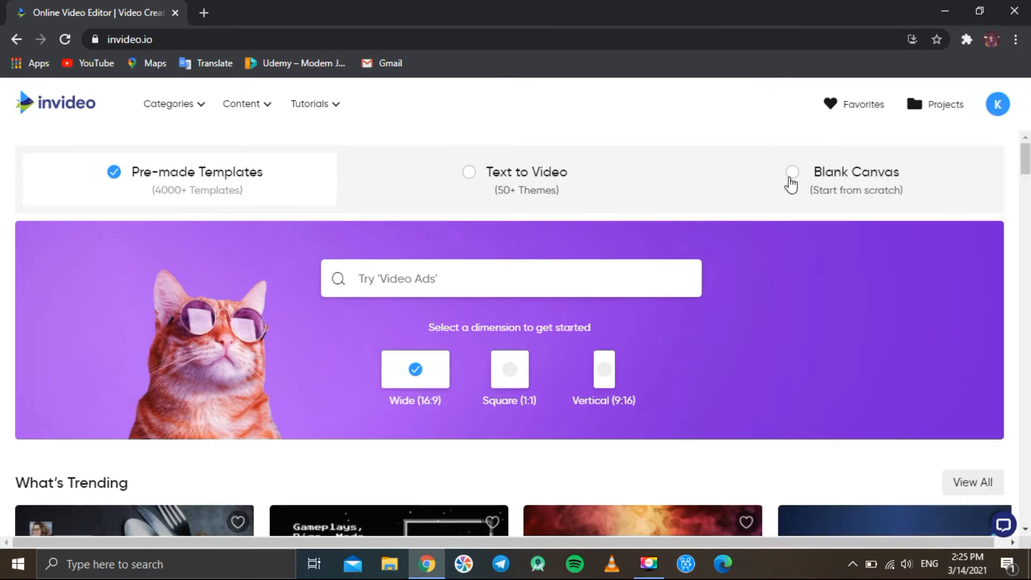
Start a new blank-canvas video in the Wide (16:9) format
click(795, 183)
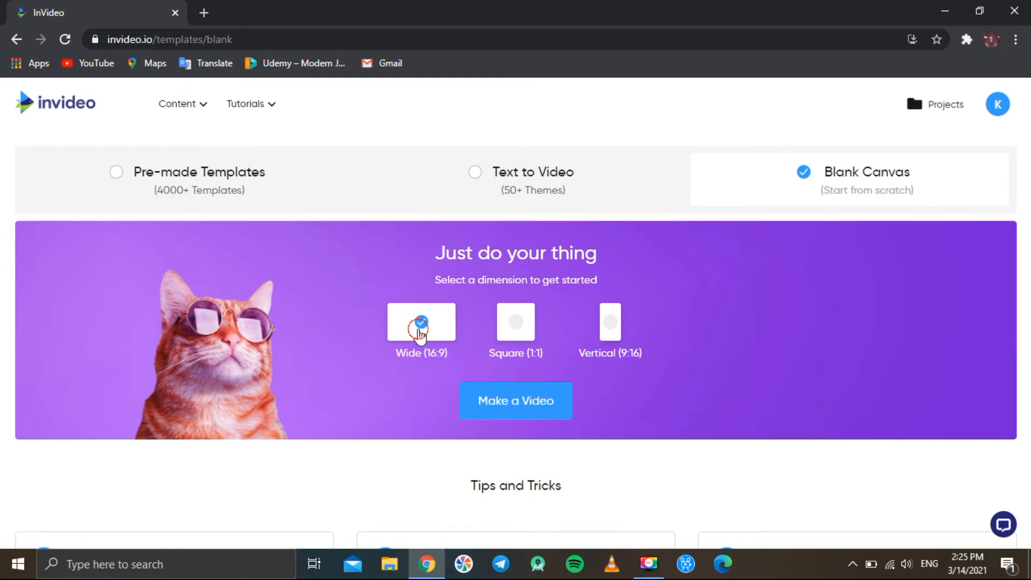
scroll(420, 337, down, 1)
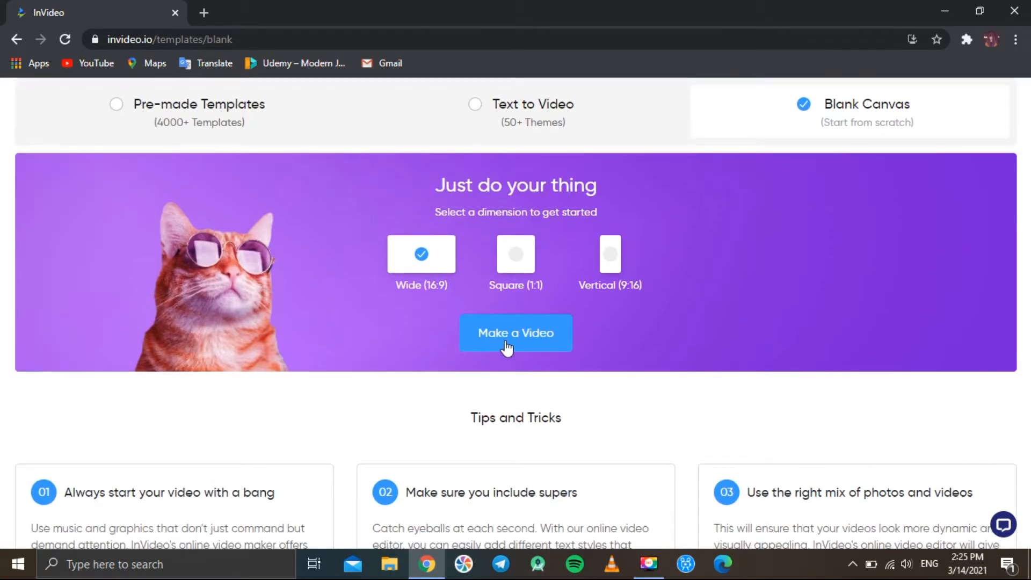
click(518, 344)
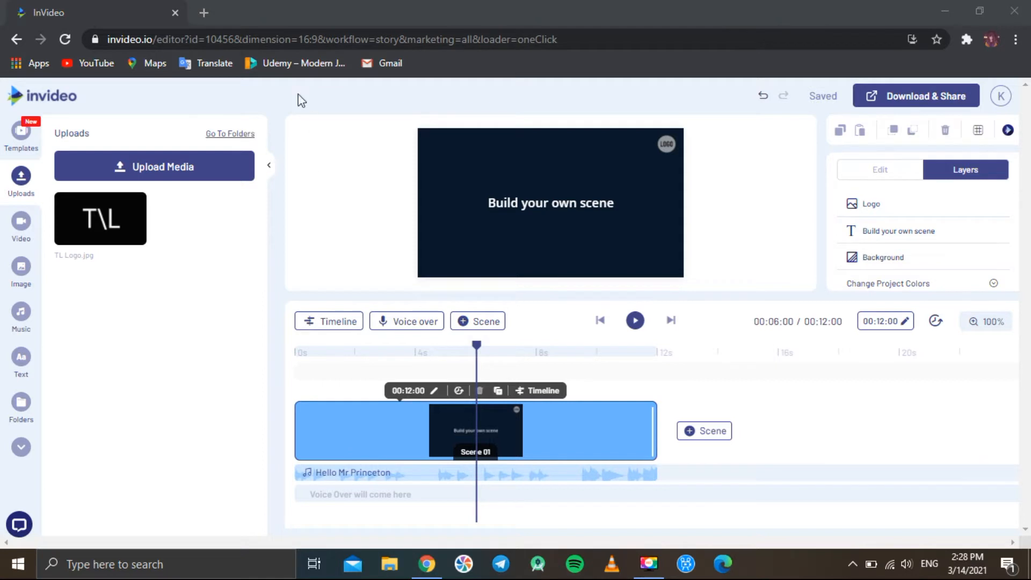
Browse the scene templates panel in the editor, then switch to the uploads panel
click(23, 135)
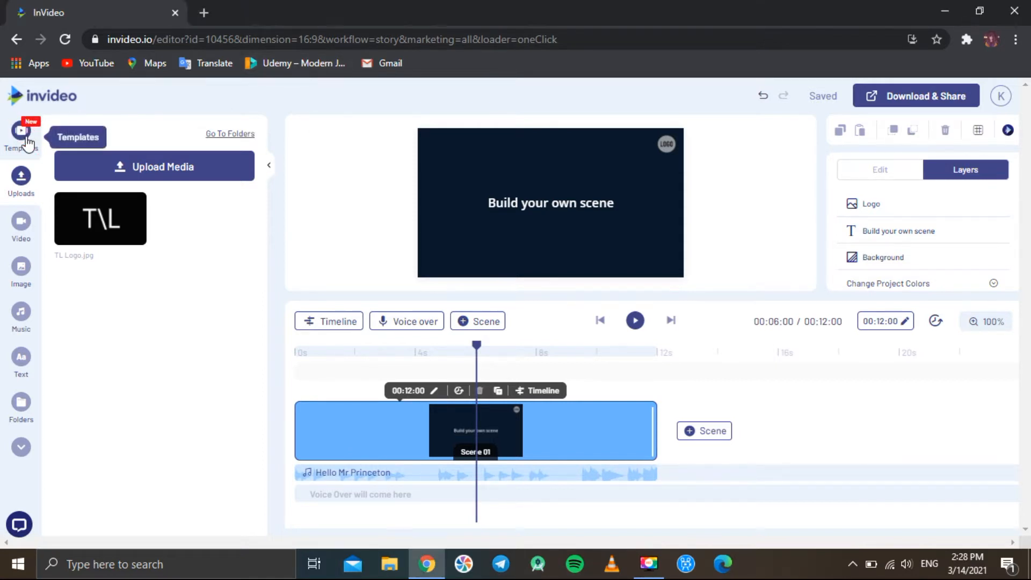
scroll(133, 398, down, 10)
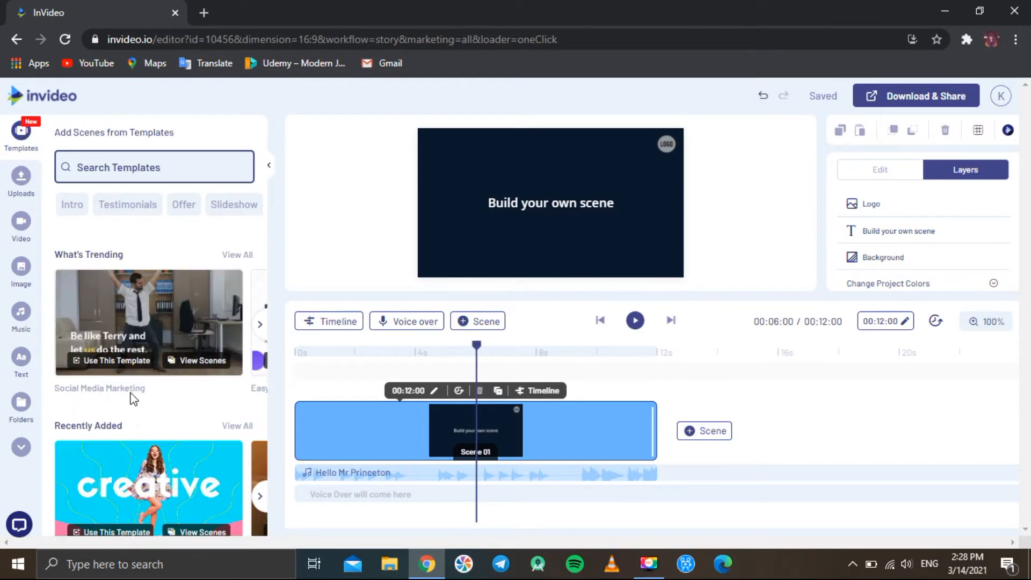
scroll(133, 399, down, 3)
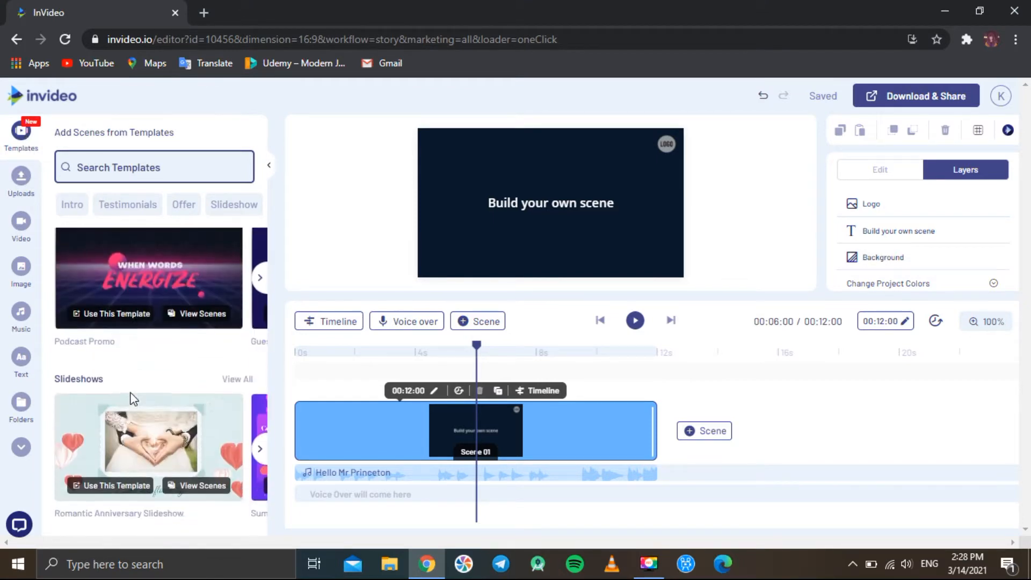
scroll(132, 398, down, 4)
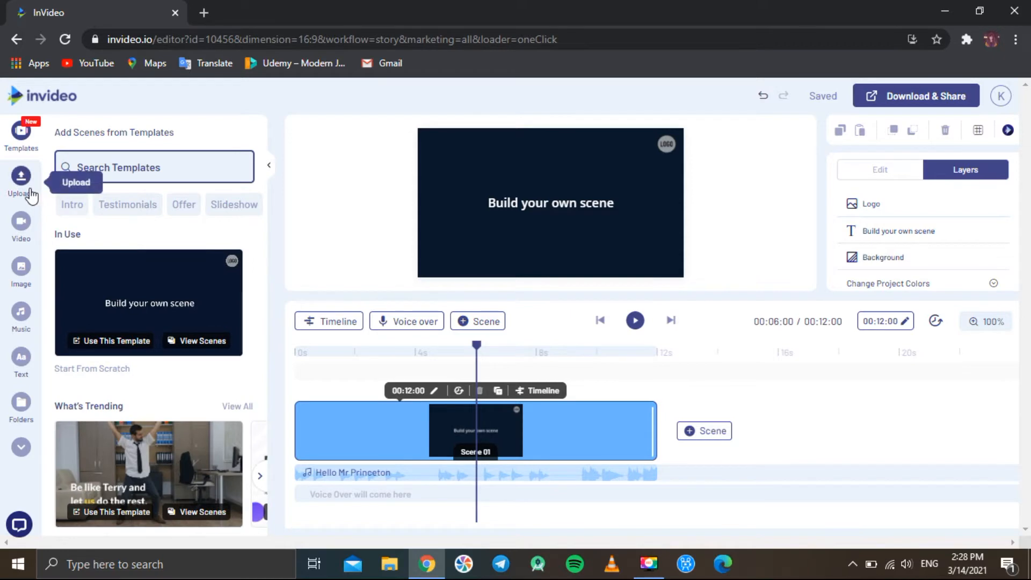
click(21, 179)
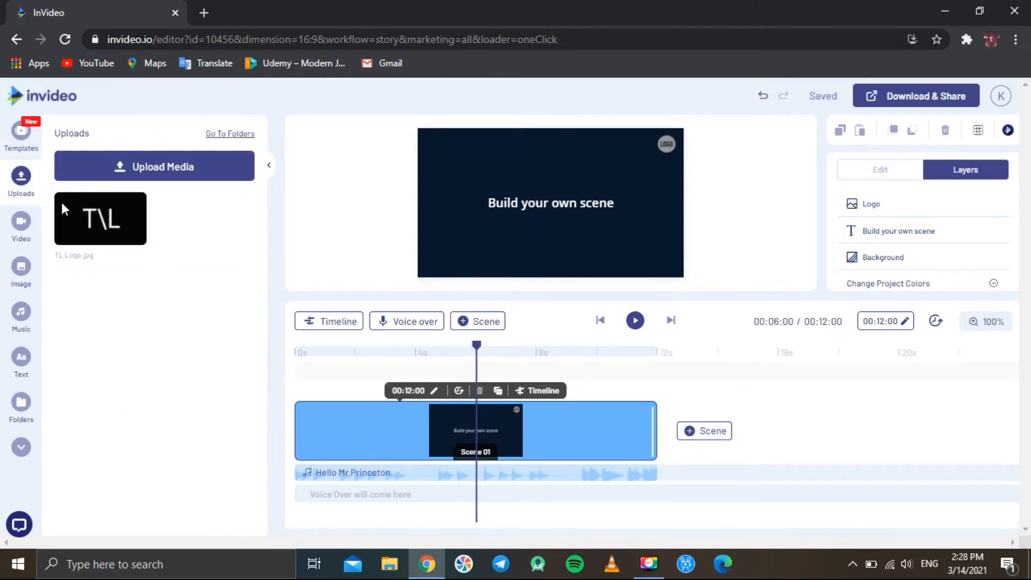
Browse the stock video library in the editor's video panel
click(21, 222)
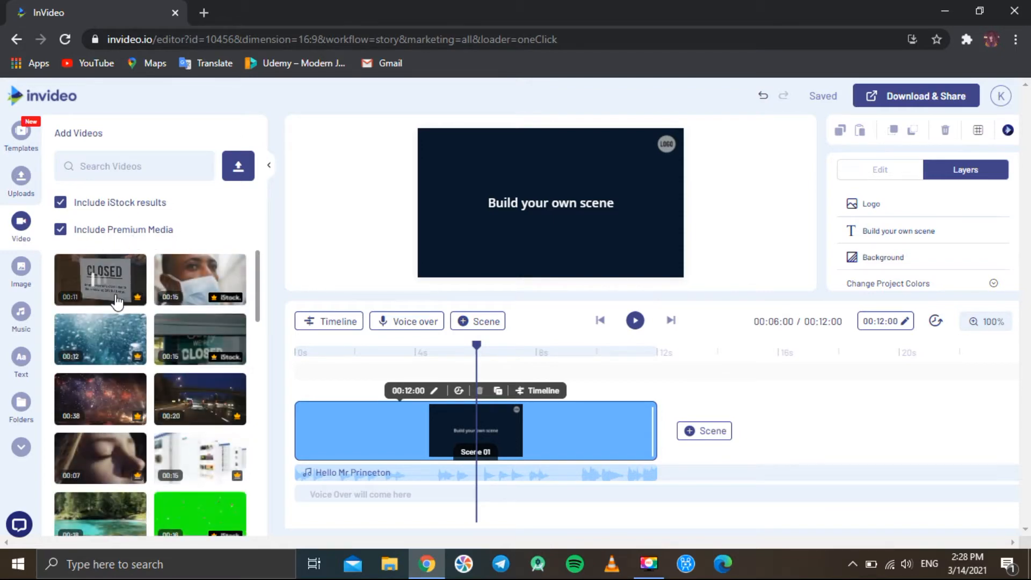
scroll(115, 298, down, 3)
scroll(117, 302, down, 5)
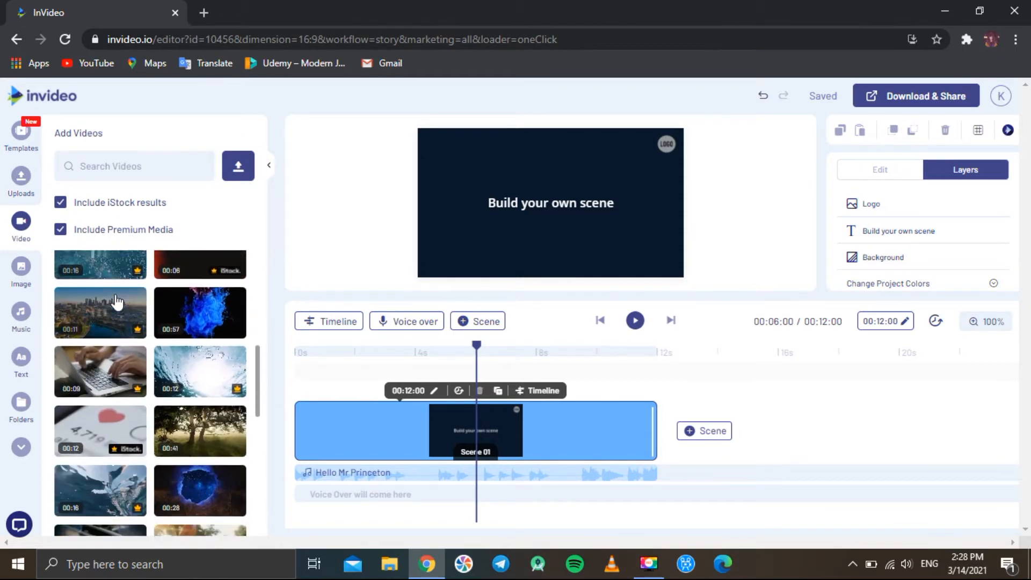
scroll(118, 303, down, 10)
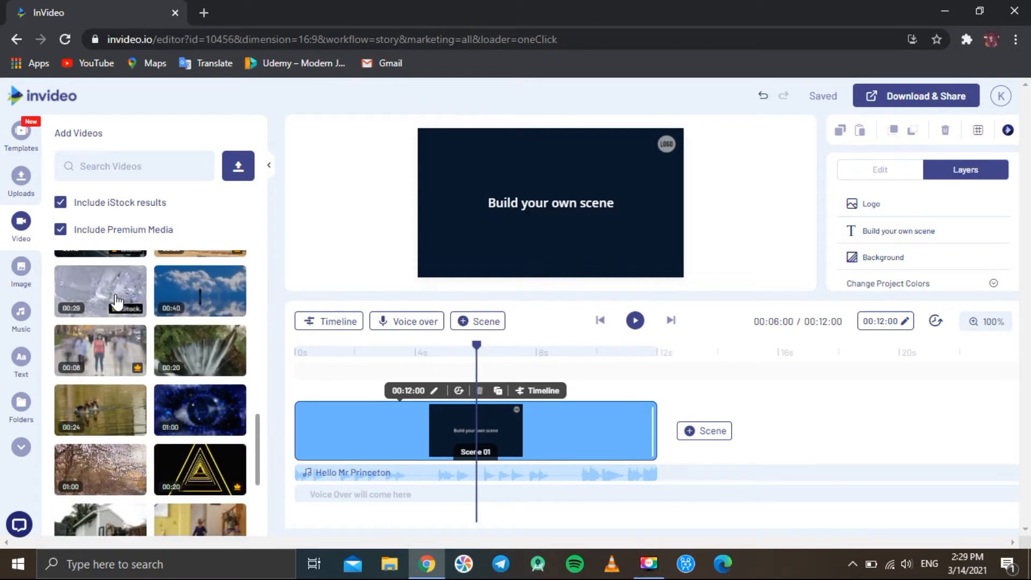
scroll(117, 302, down, 4)
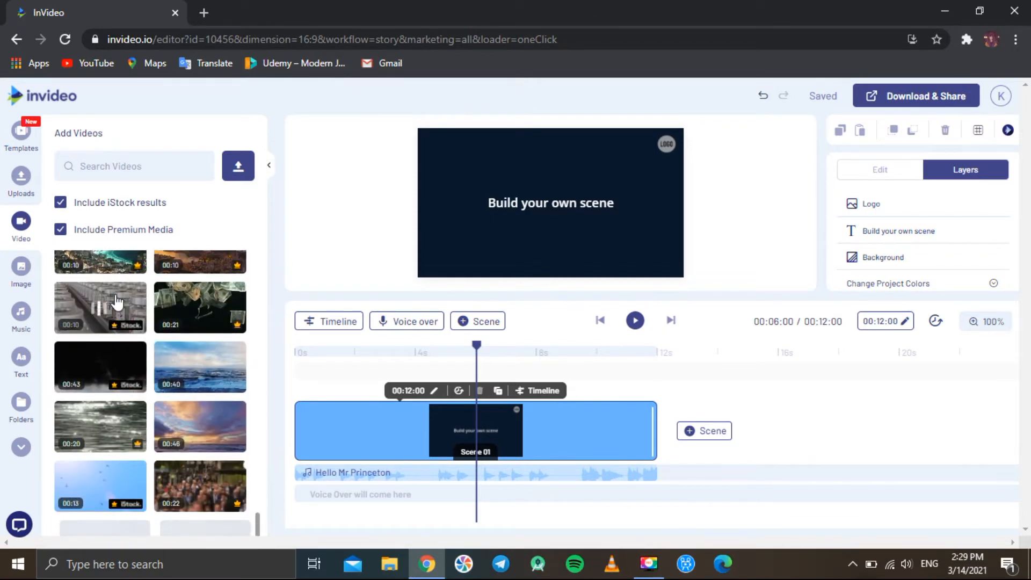
Browse the stock image library in the editor's image panel
click(21, 274)
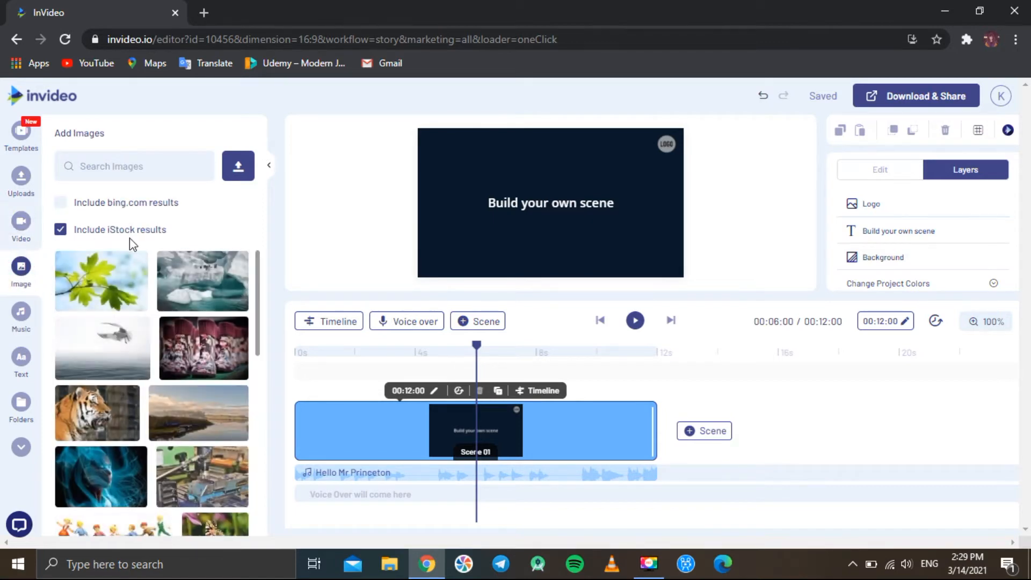
scroll(144, 352, down, 4)
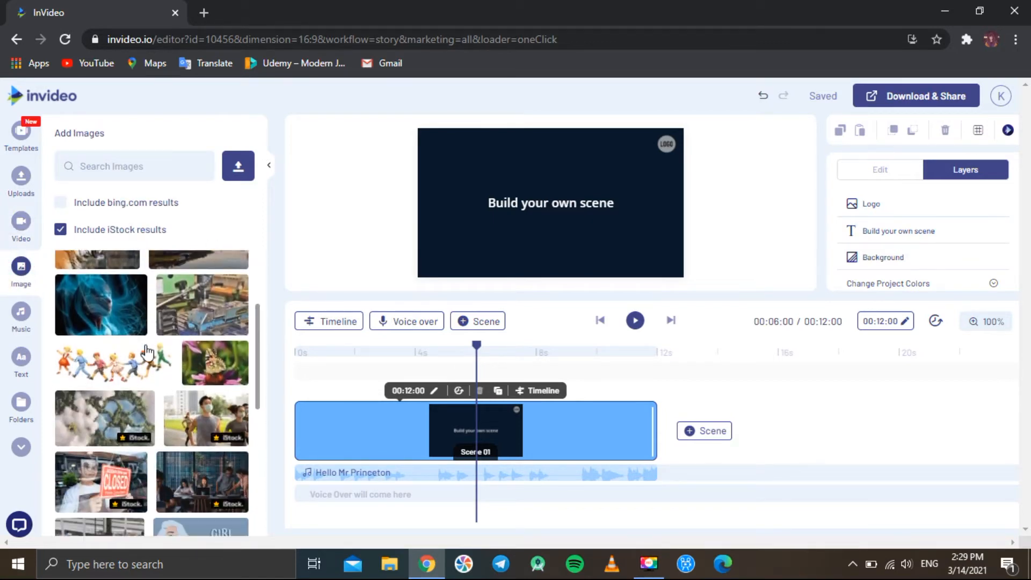
scroll(146, 353, down, 5)
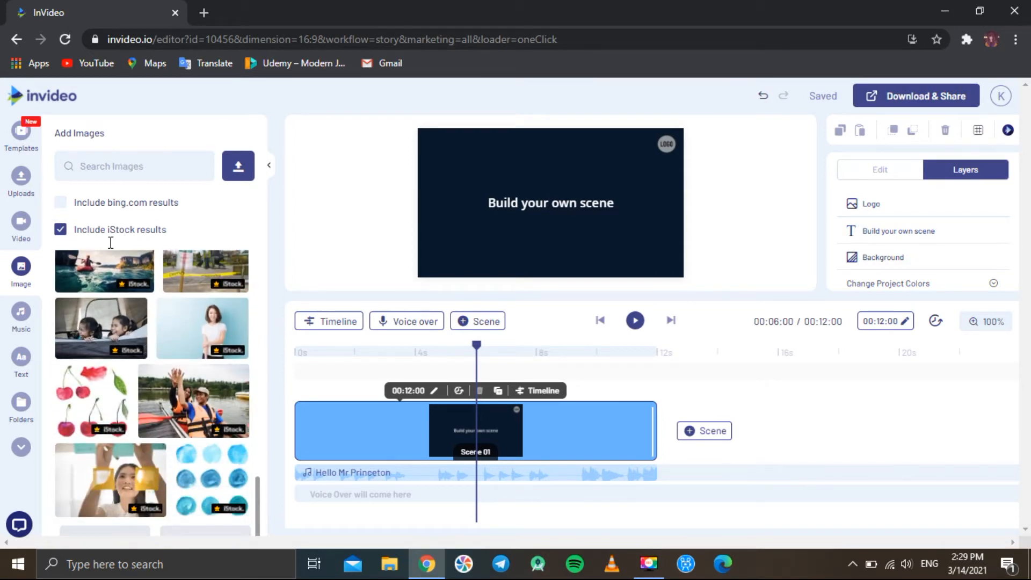
Browse the music genres available in the music panel
click(20, 322)
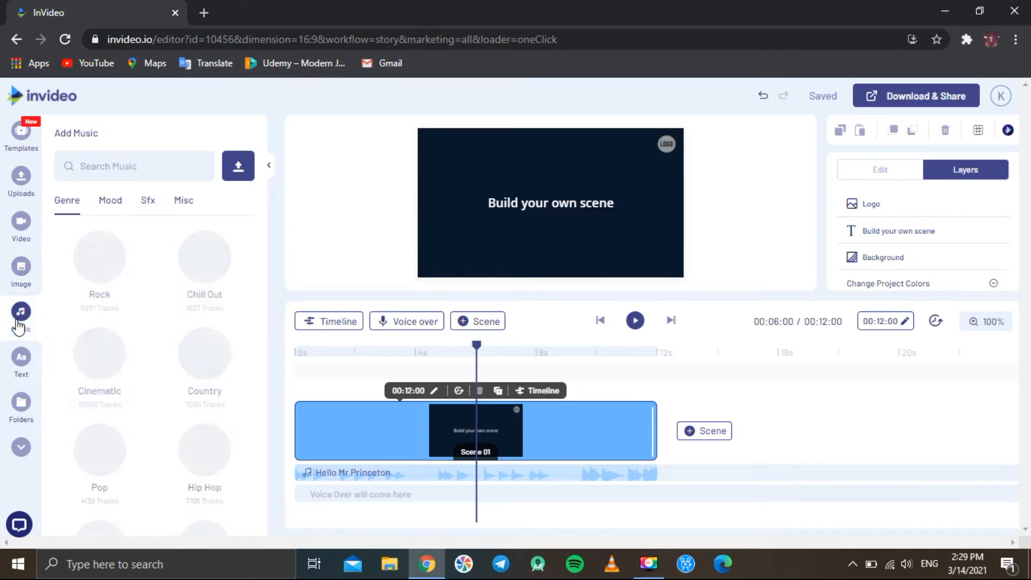
scroll(150, 295, down, 8)
scroll(150, 295, up, 8)
Browse the text styles and text box presets in the text panel
click(25, 370)
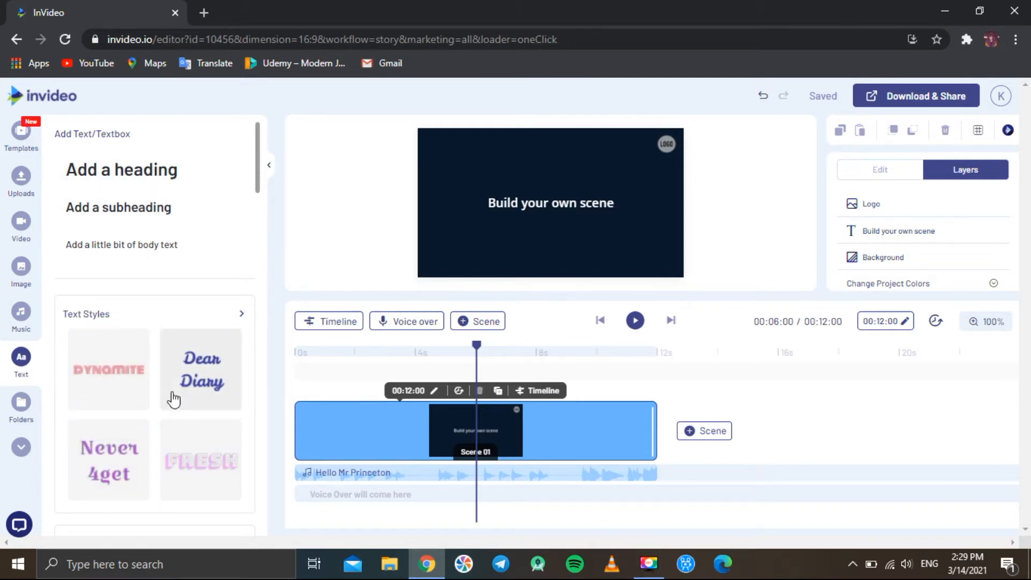
scroll(173, 399, down, 12)
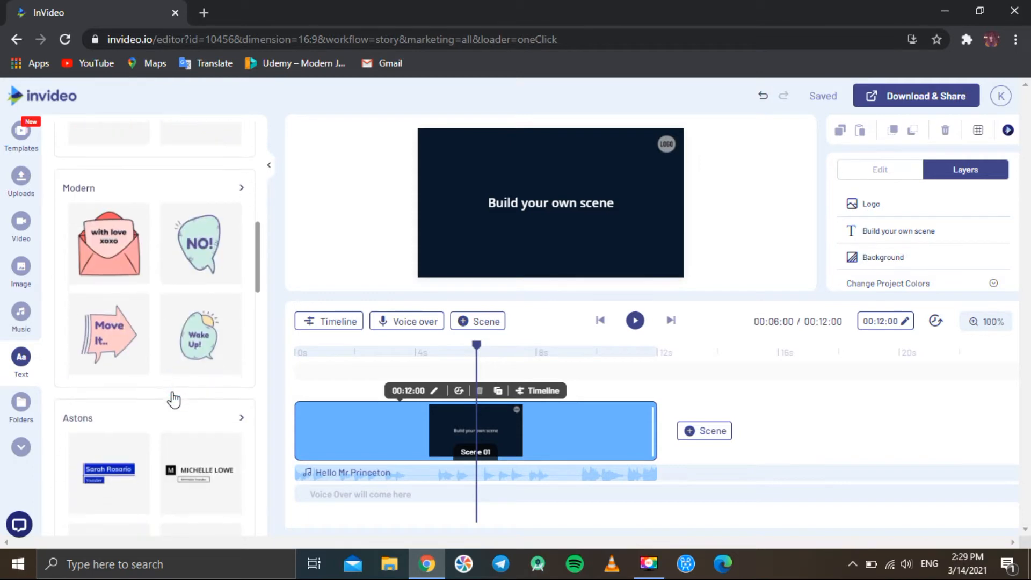
scroll(173, 399, down, 5)
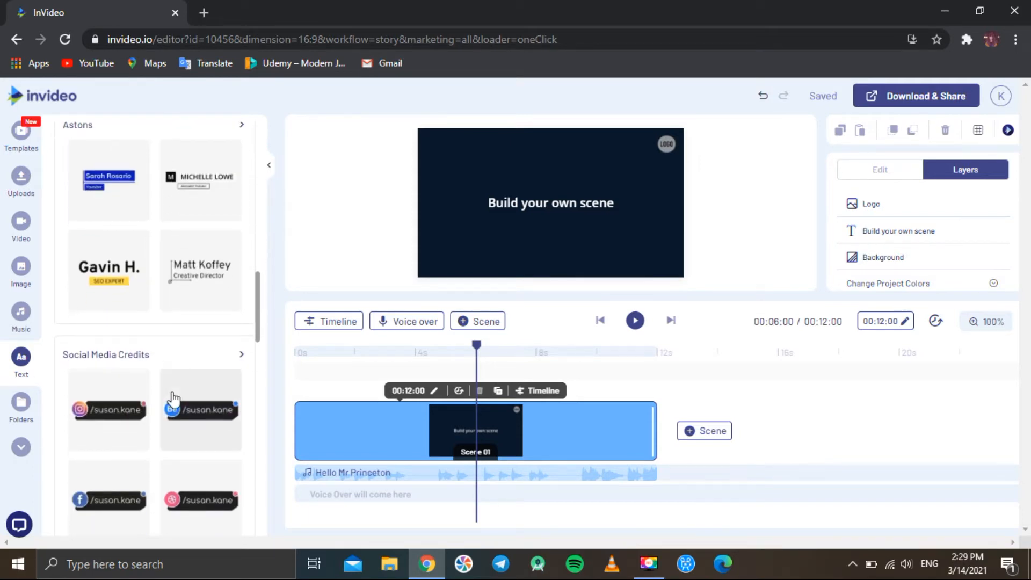
scroll(173, 399, down, 6)
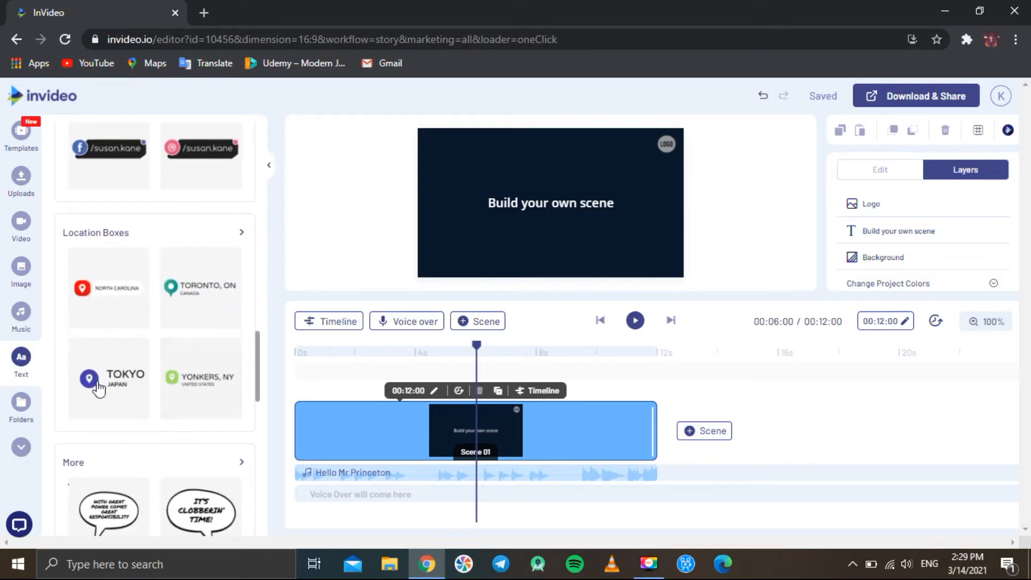
Open the Folders panel and expand the sidebar to reveal more asset categories like Stickers and Overlays
click(22, 406)
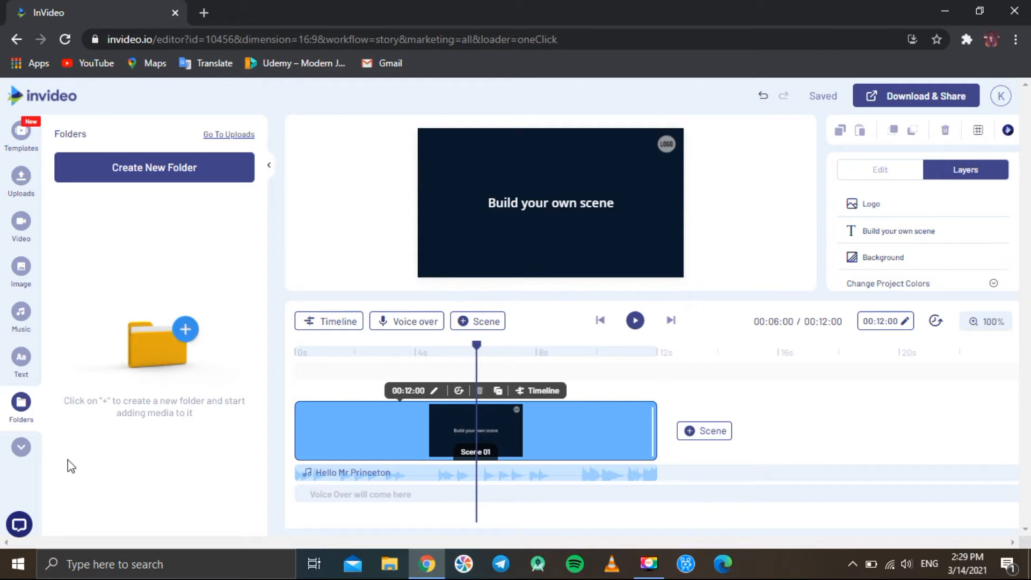
click(22, 450)
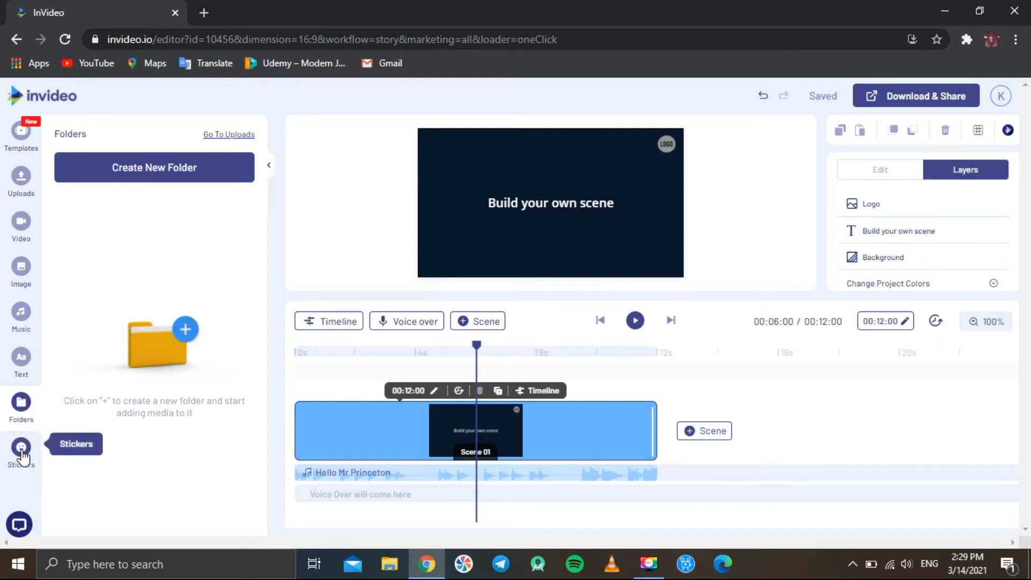
scroll(22, 455, down, 3)
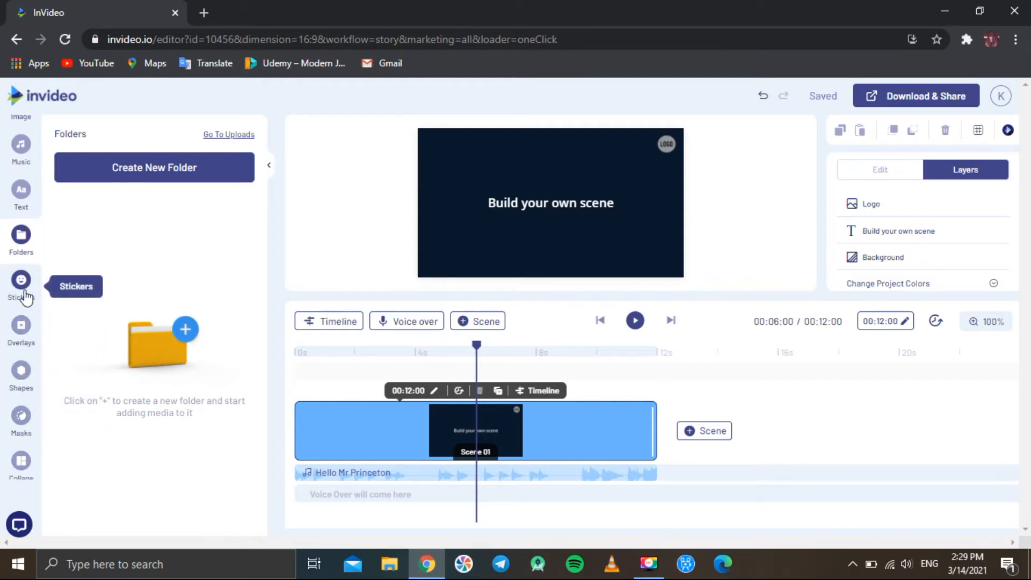
Open the Stickers library and add the 60% off sticker to the scene
click(21, 285)
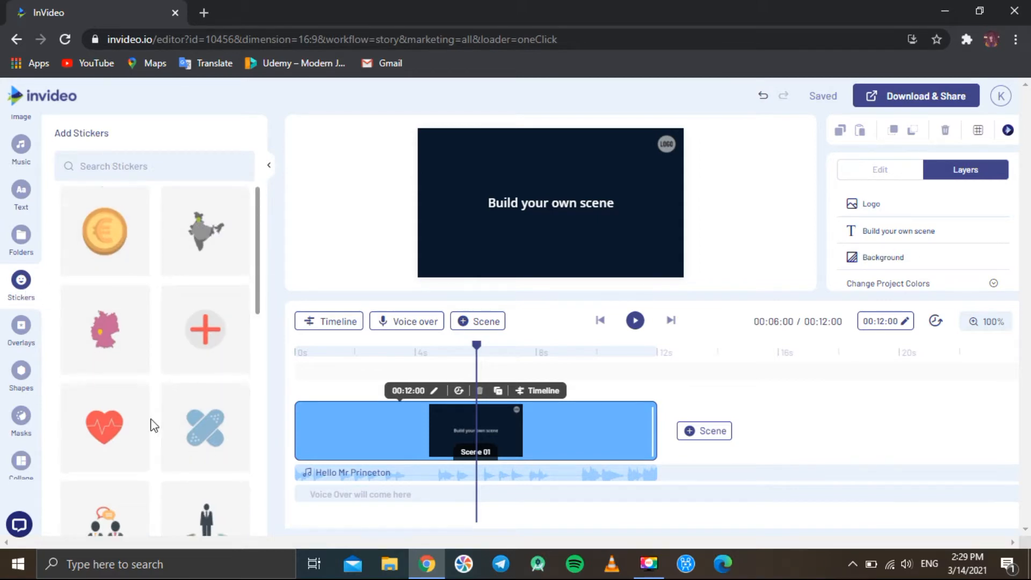
scroll(154, 425, down, 10)
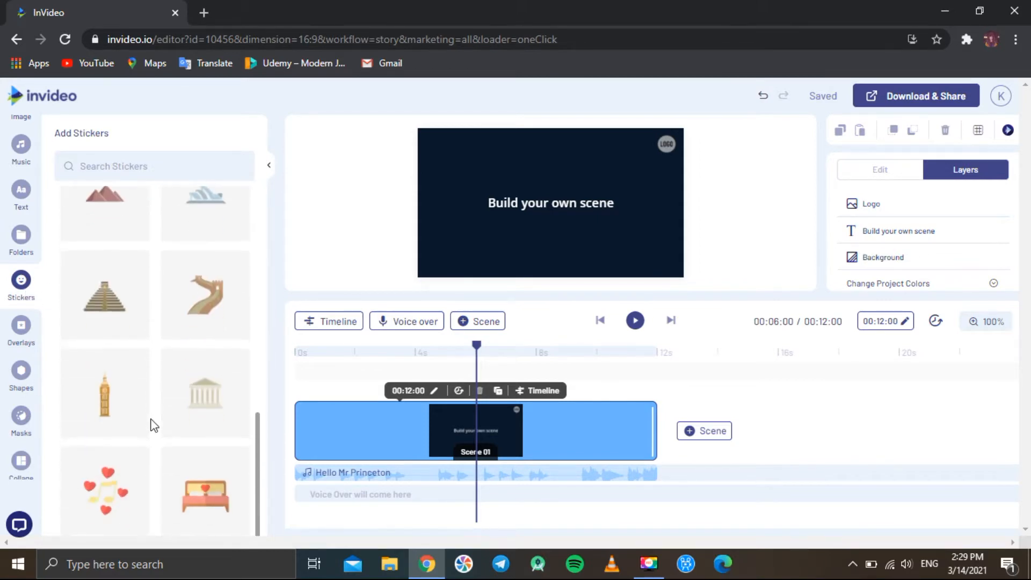
scroll(154, 426, down, 3)
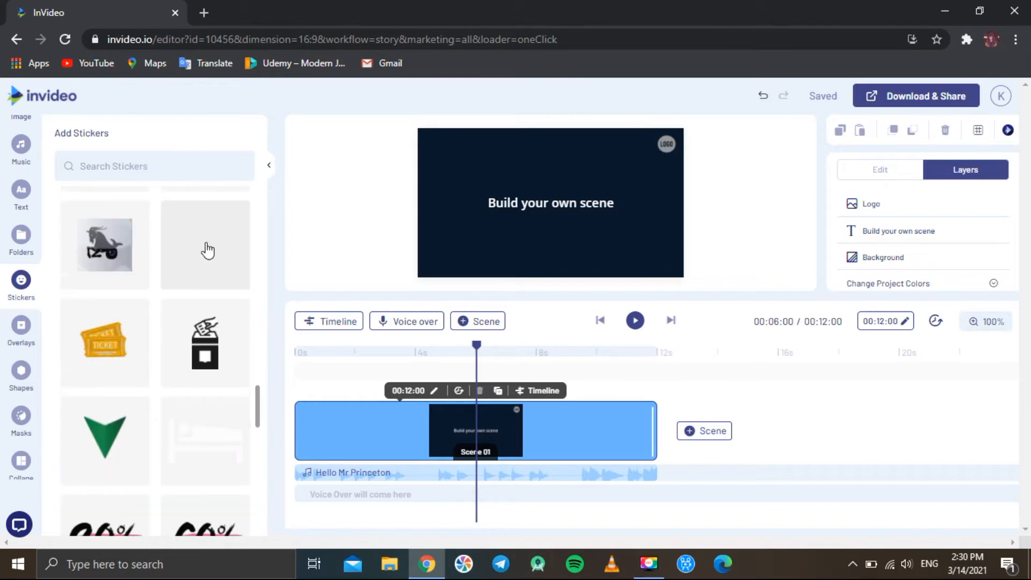
scroll(208, 250, down, 4)
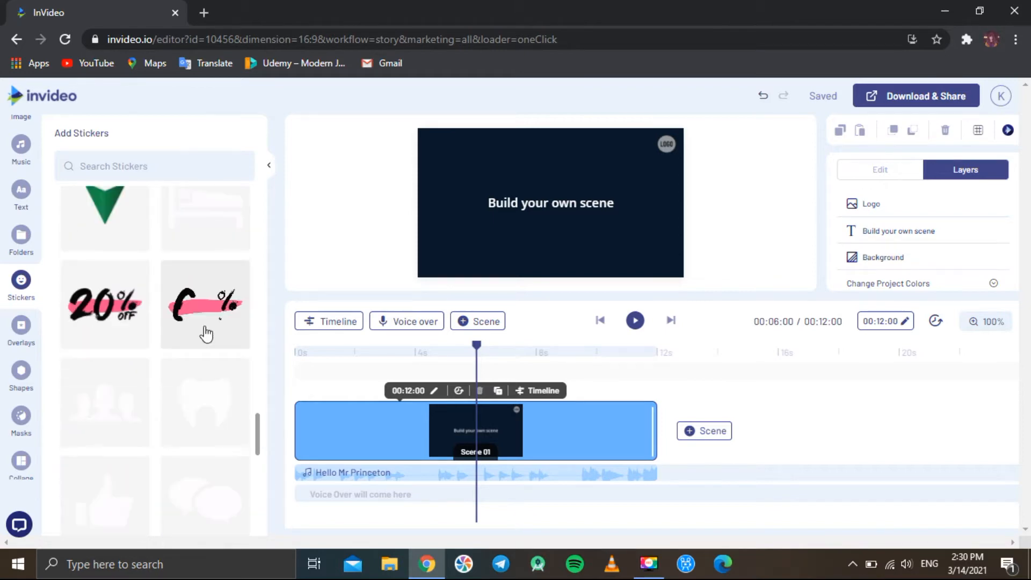
click(206, 312)
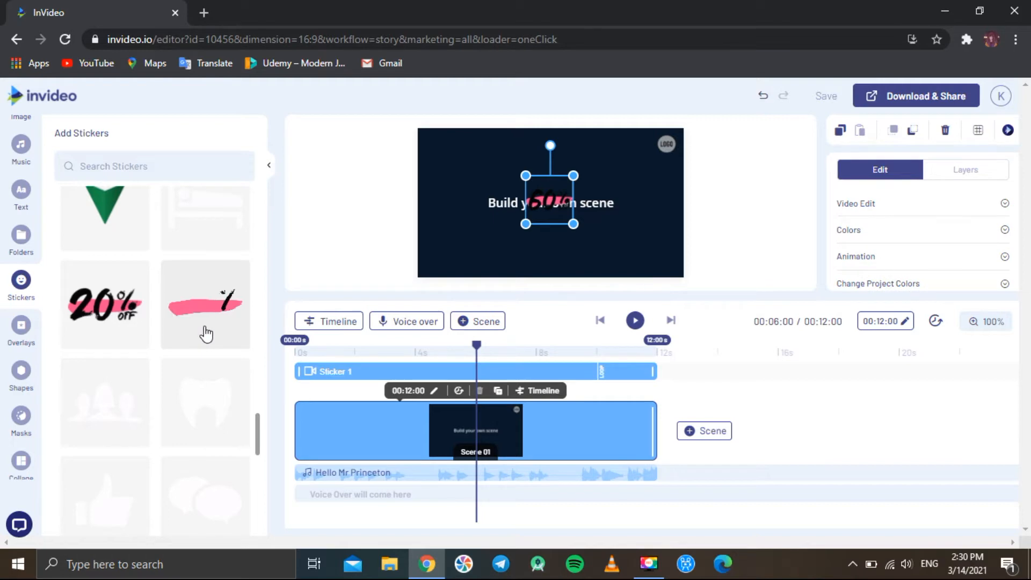
Select the scene background and change its colour to white
click(463, 247)
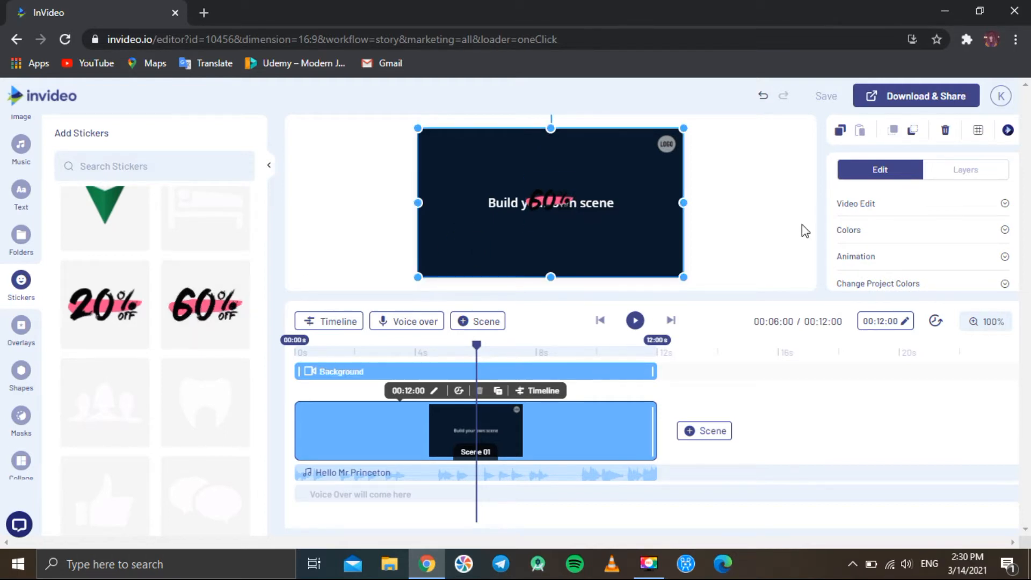
click(870, 240)
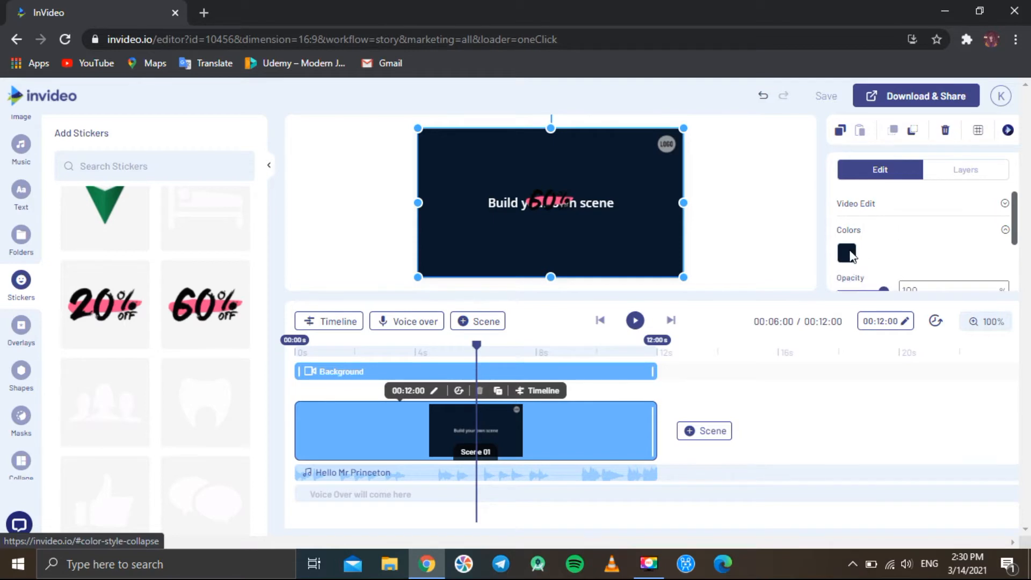
click(847, 253)
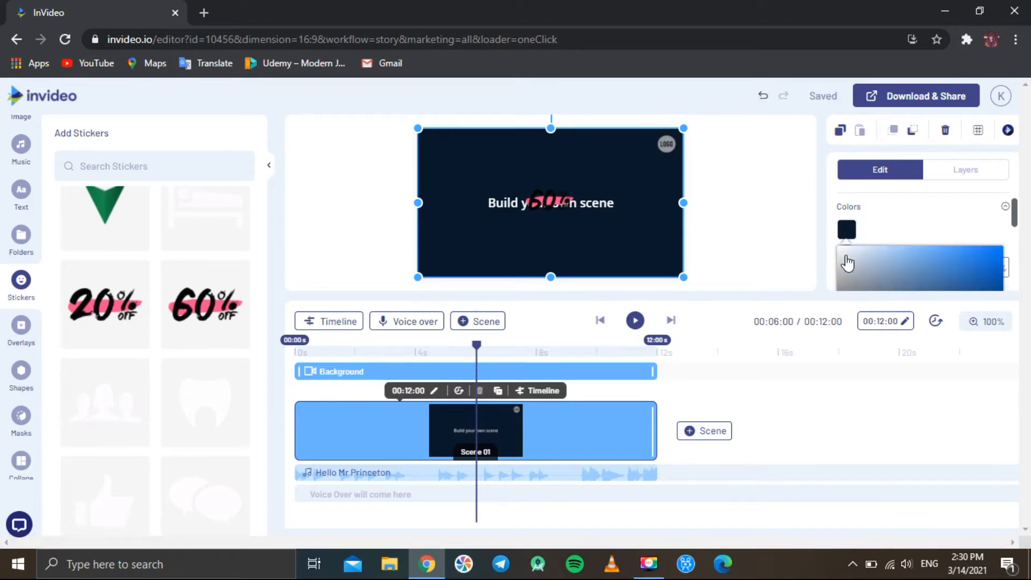
drag(848, 263, 817, 240)
click(746, 232)
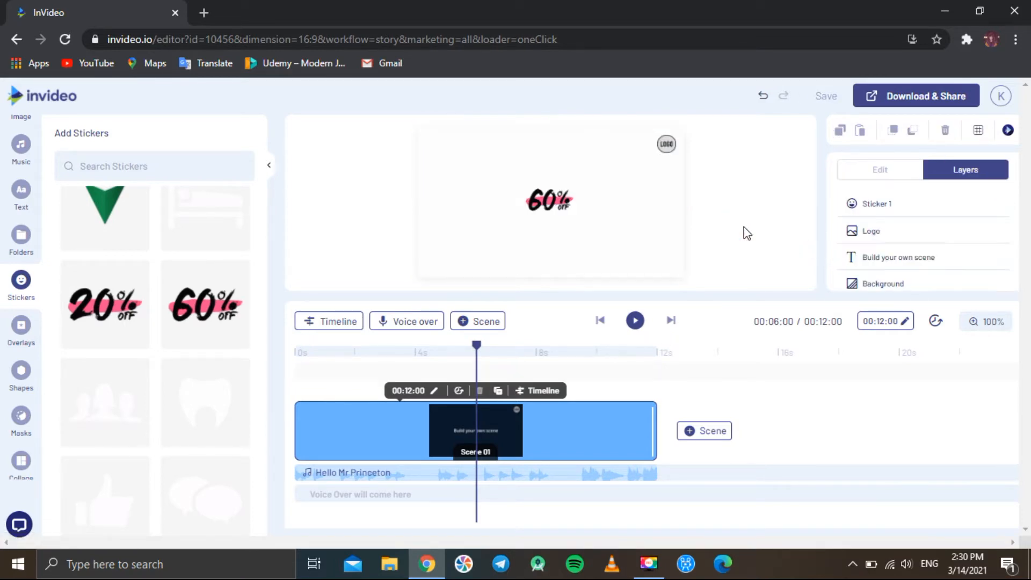
Play the scene from about 3 seconds to preview the sticker, then pause
click(408, 352)
click(638, 329)
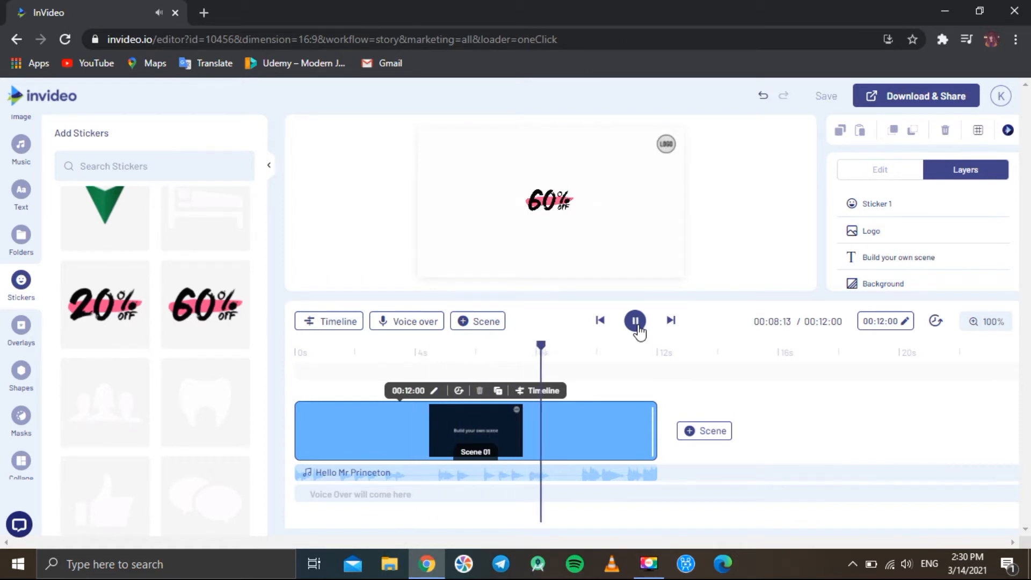
click(636, 322)
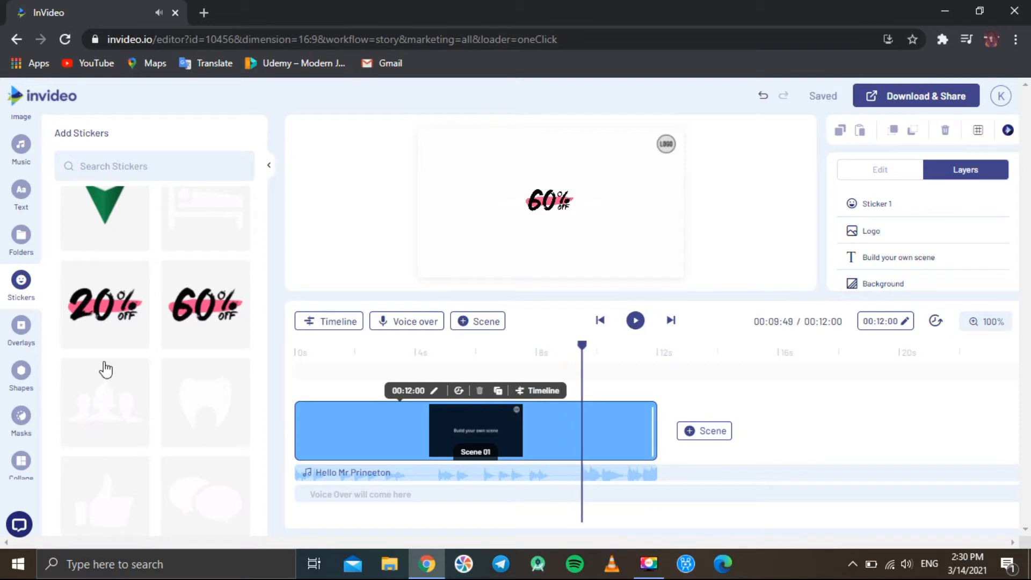
Add the confetti overlay to the scene and play it back to preview
click(30, 346)
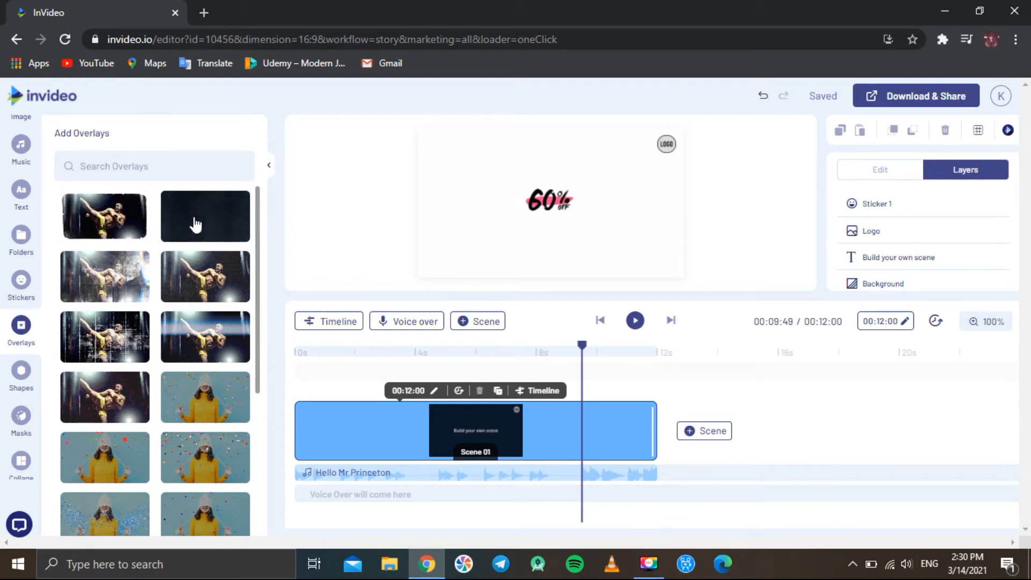
click(211, 415)
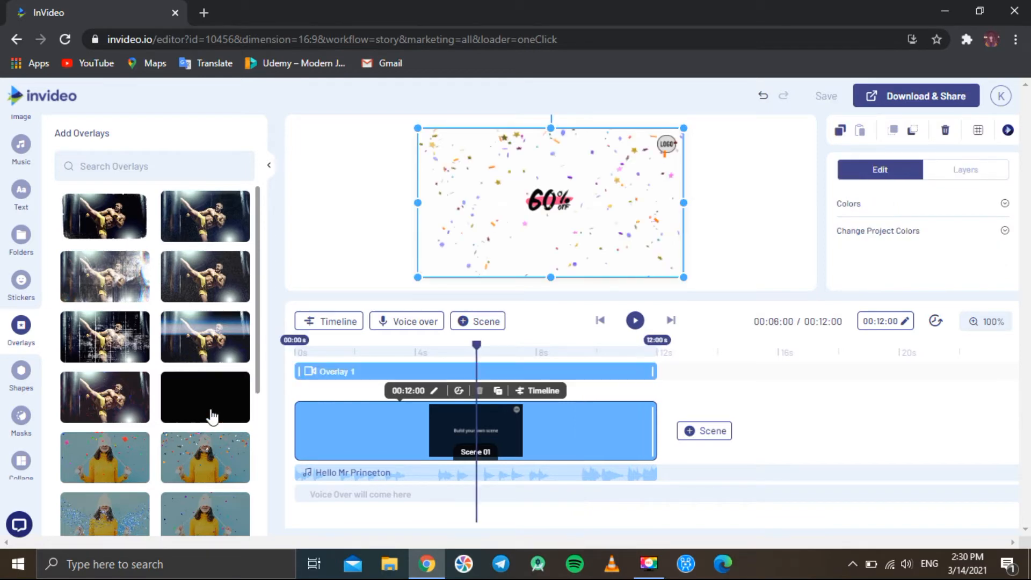
click(369, 337)
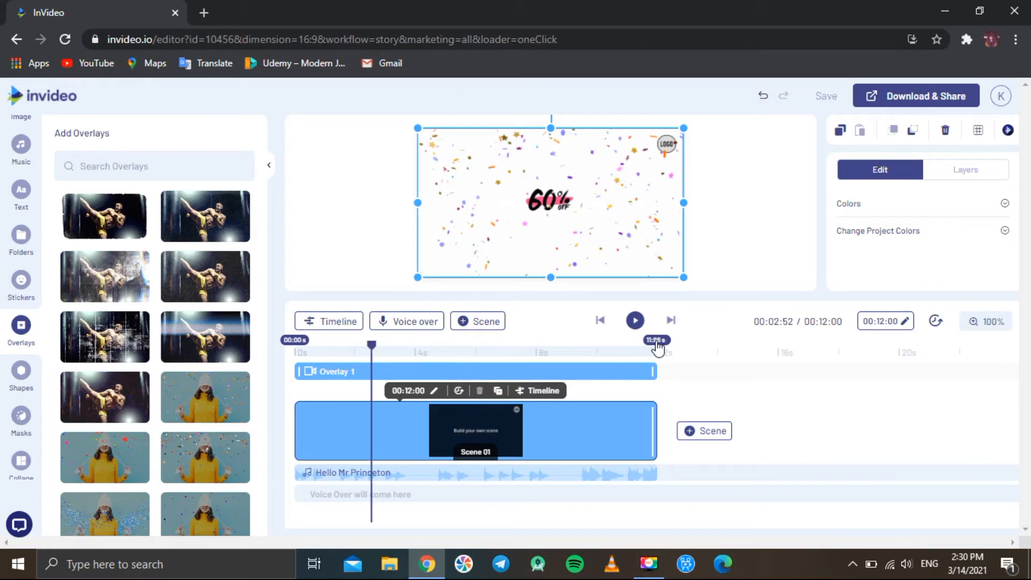
click(640, 321)
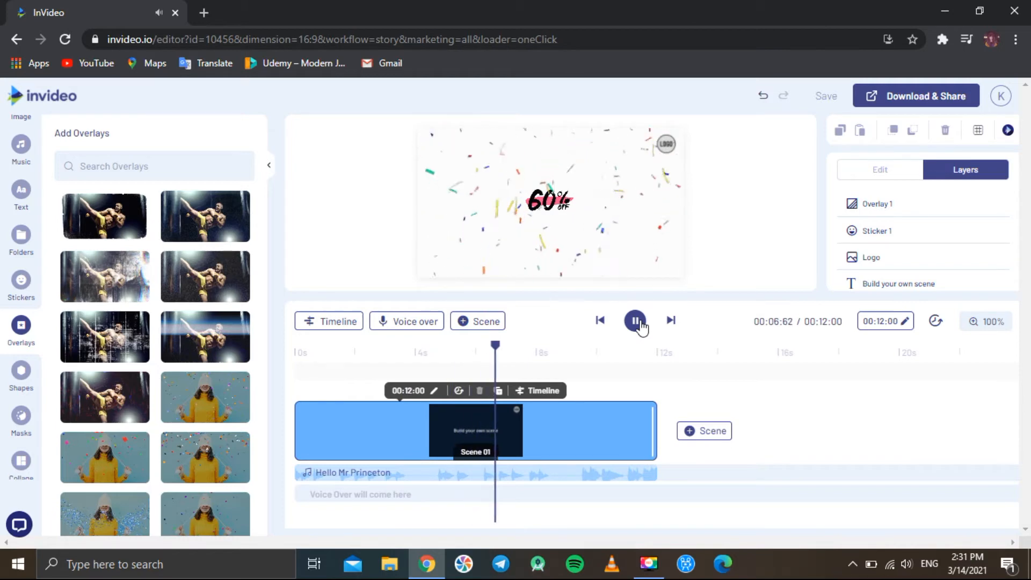
click(640, 322)
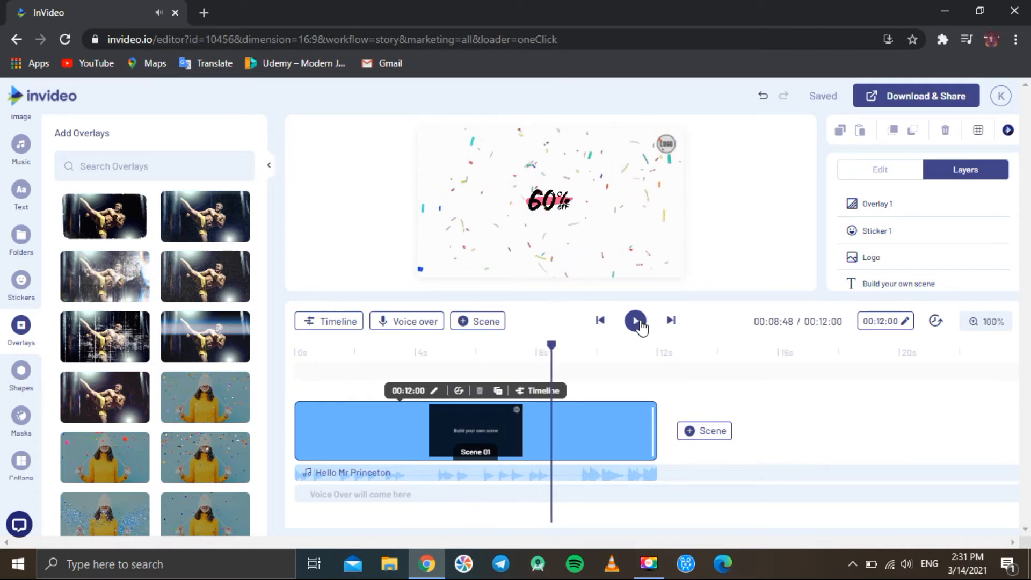
Browse the shapes available in the Shapes library
click(29, 383)
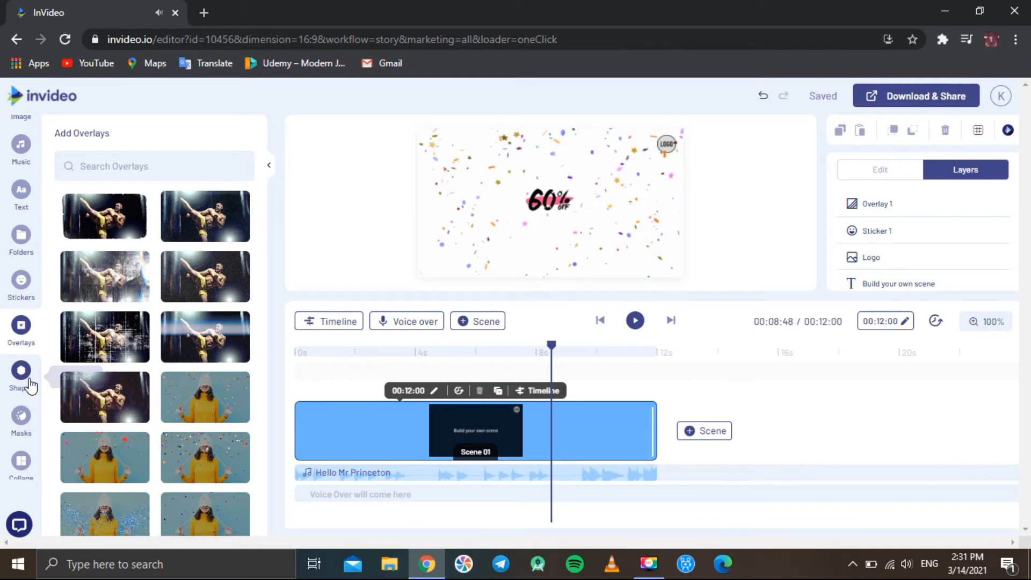
scroll(142, 421, down, 5)
scroll(144, 423, down, 5)
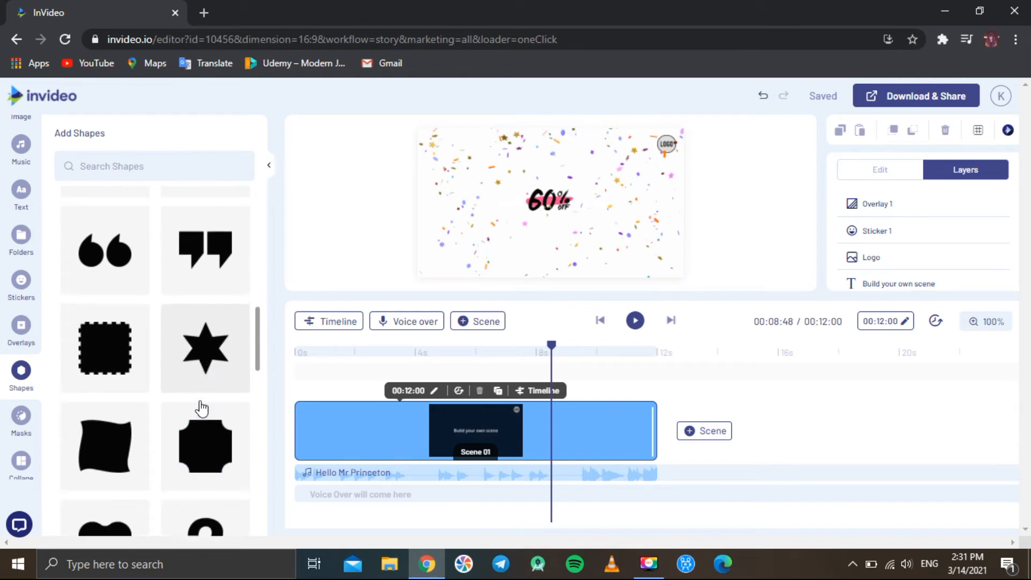
scroll(200, 408, up, 4)
Open the Masks library and add the heart-shaped mask to the scene
click(22, 425)
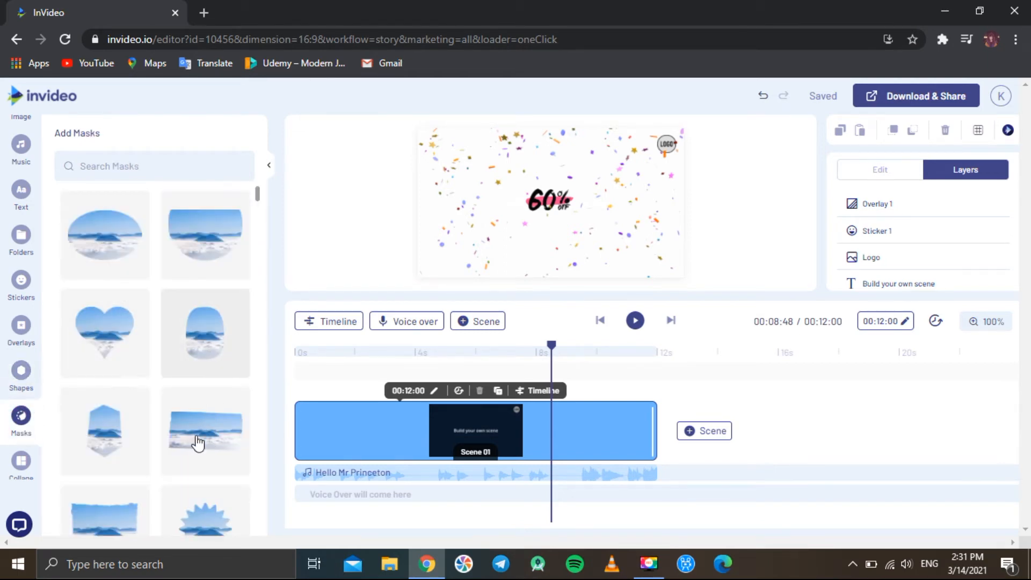
scroll(197, 449, down, 4)
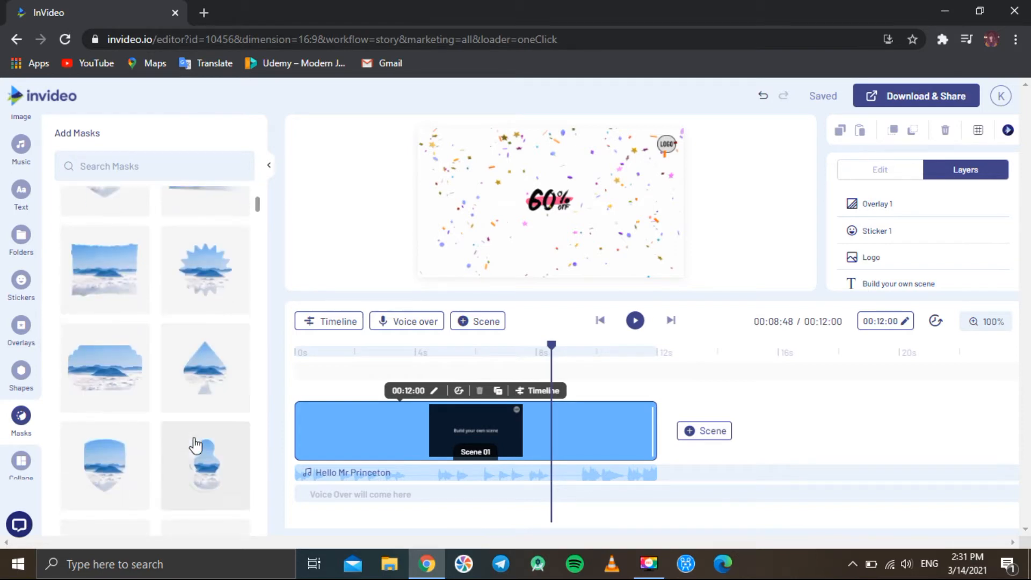
scroll(195, 446, up, 4)
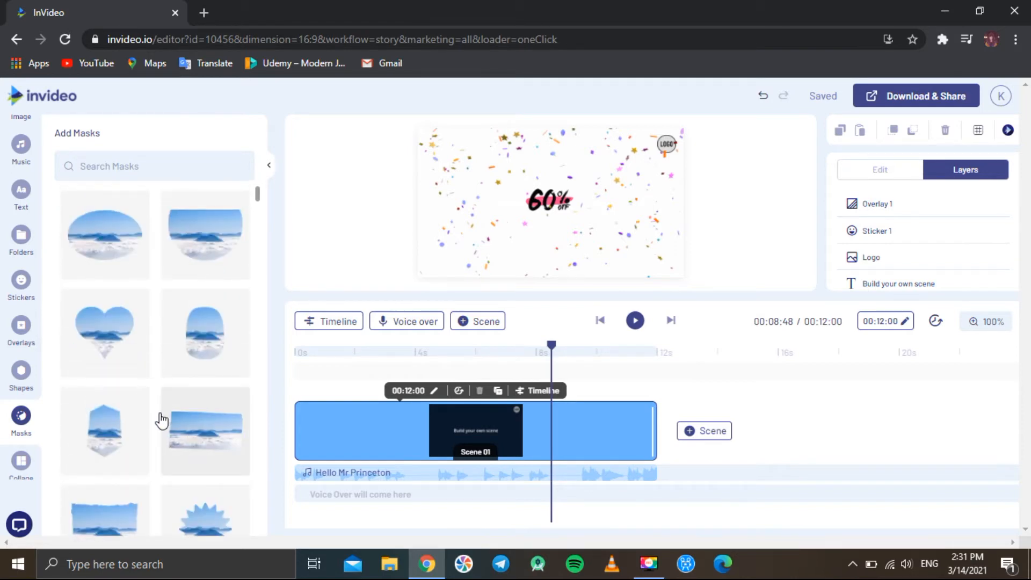
click(108, 347)
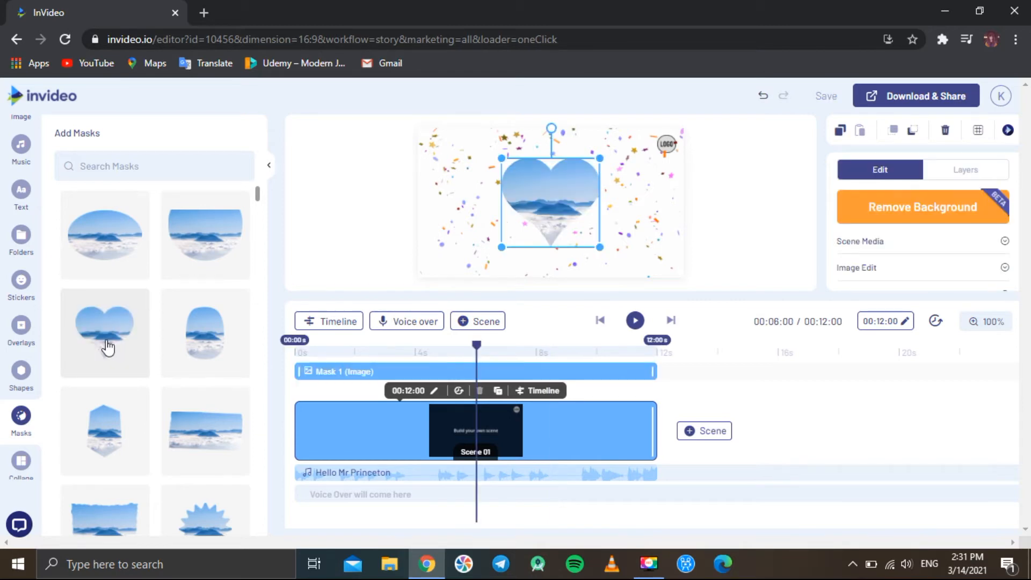
Place the uploaded TL Logo image into the heart mask, then undo the masked logo
scroll(20, 176, up, 1)
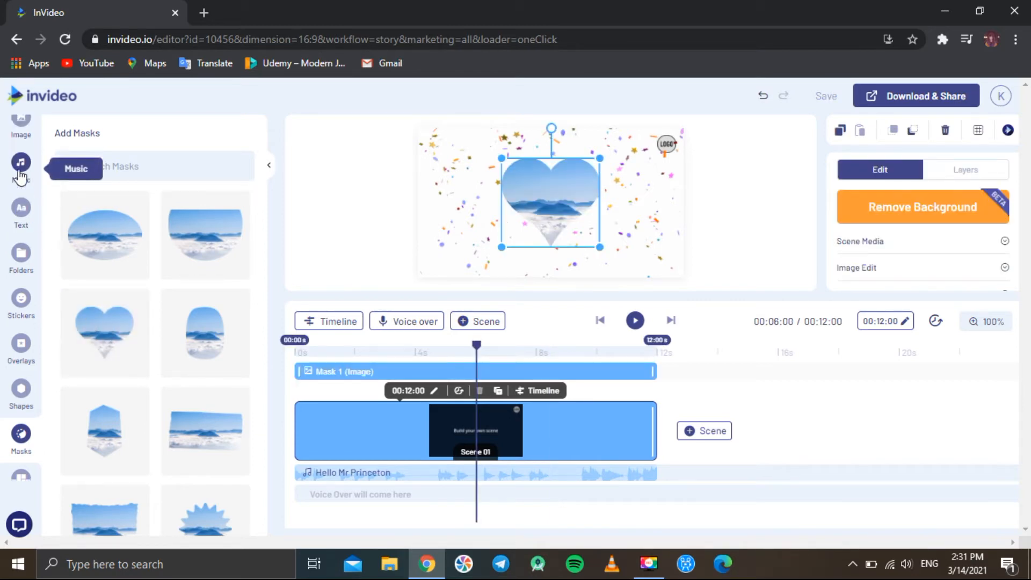
scroll(20, 176, up, 3)
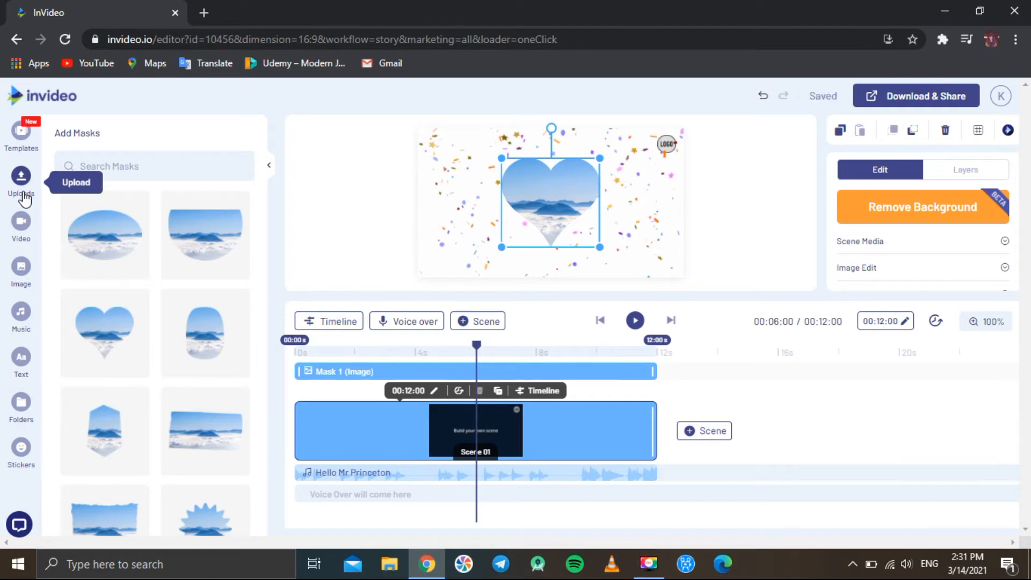
click(24, 196)
drag(210, 206, 554, 196)
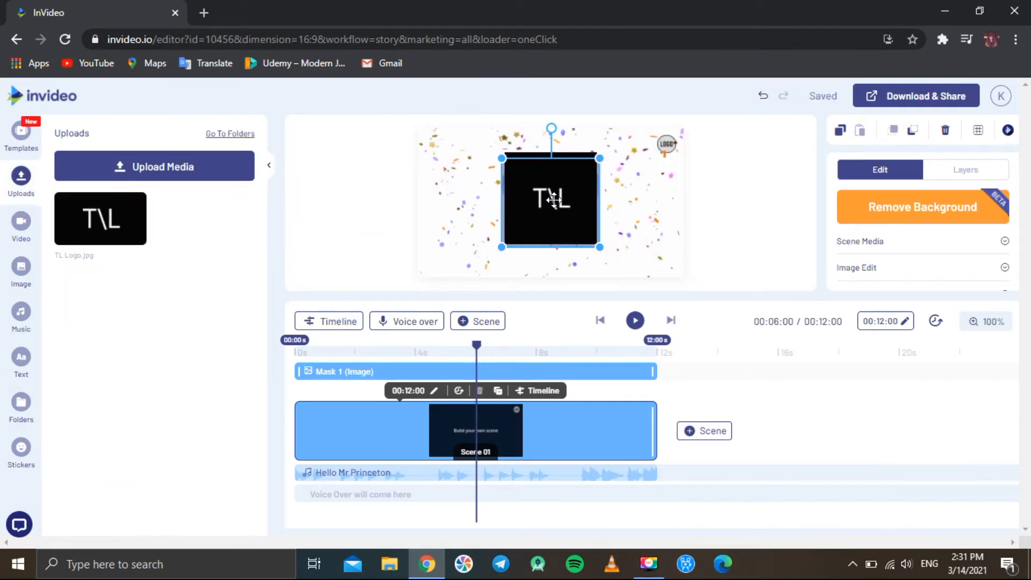
click(321, 221)
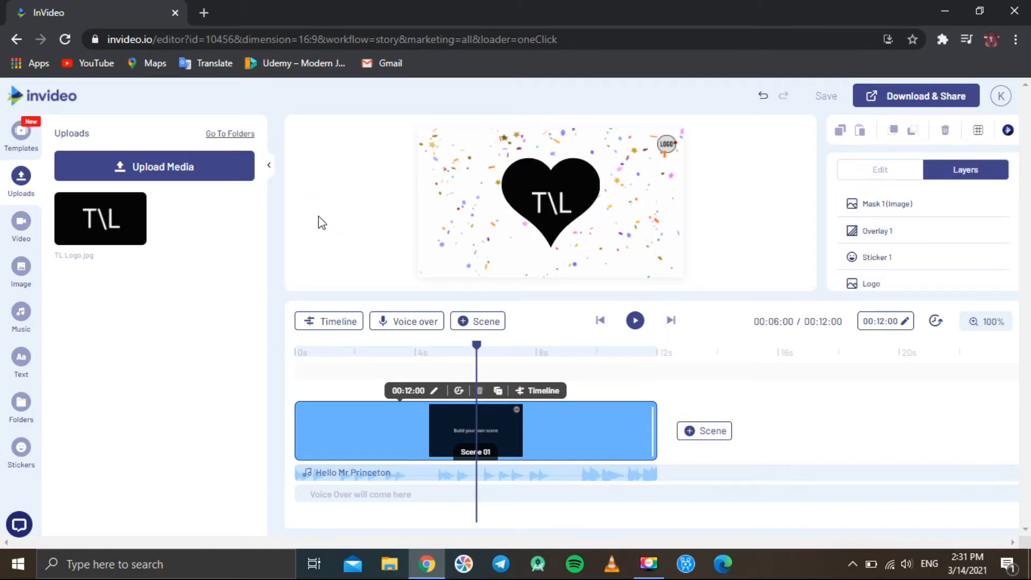
key(ctrl+z)
Browse the collage layouts for two and three images
scroll(21, 376, down, 4)
click(21, 392)
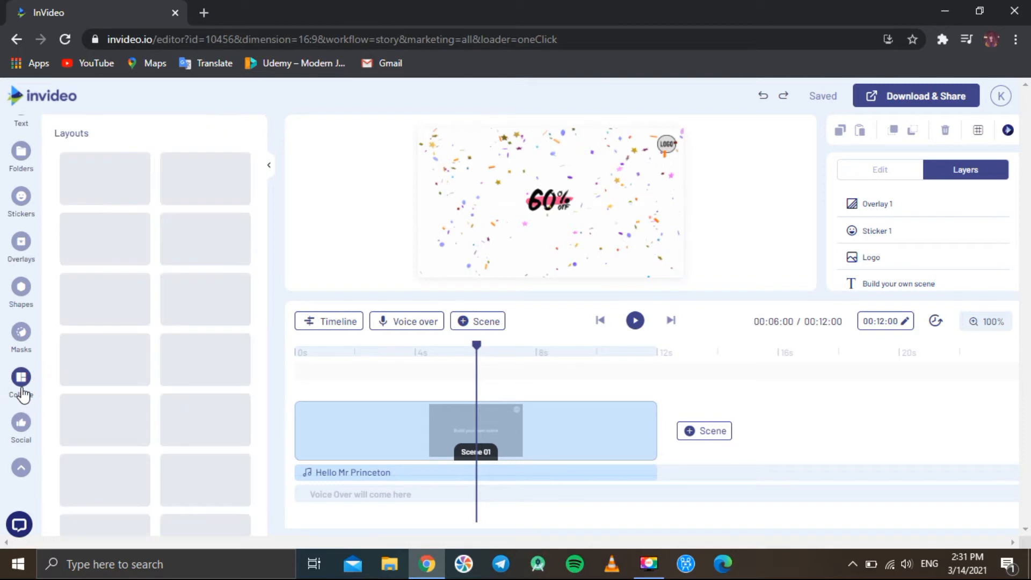
scroll(132, 423, down, 5)
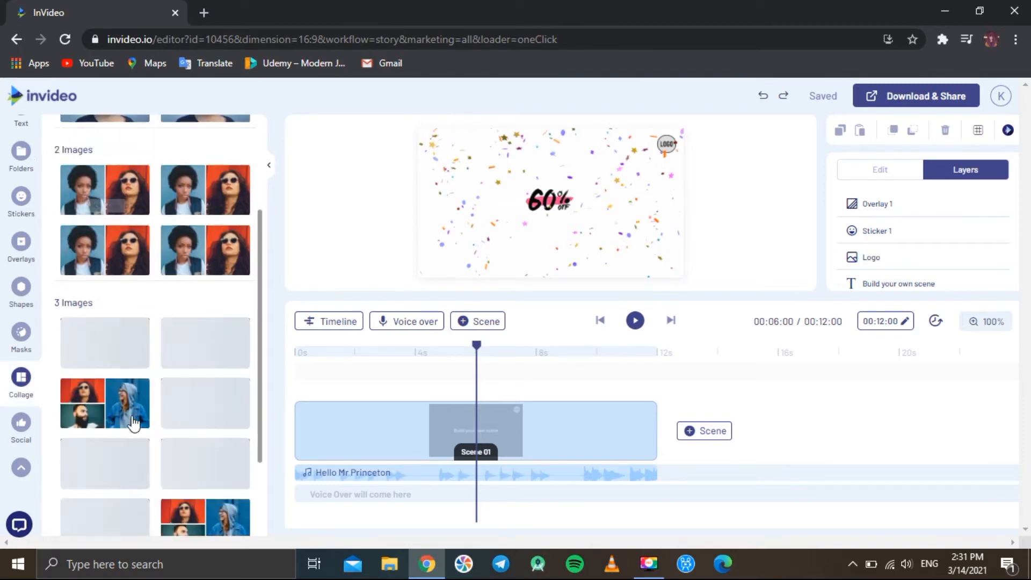
scroll(133, 424, down, 2)
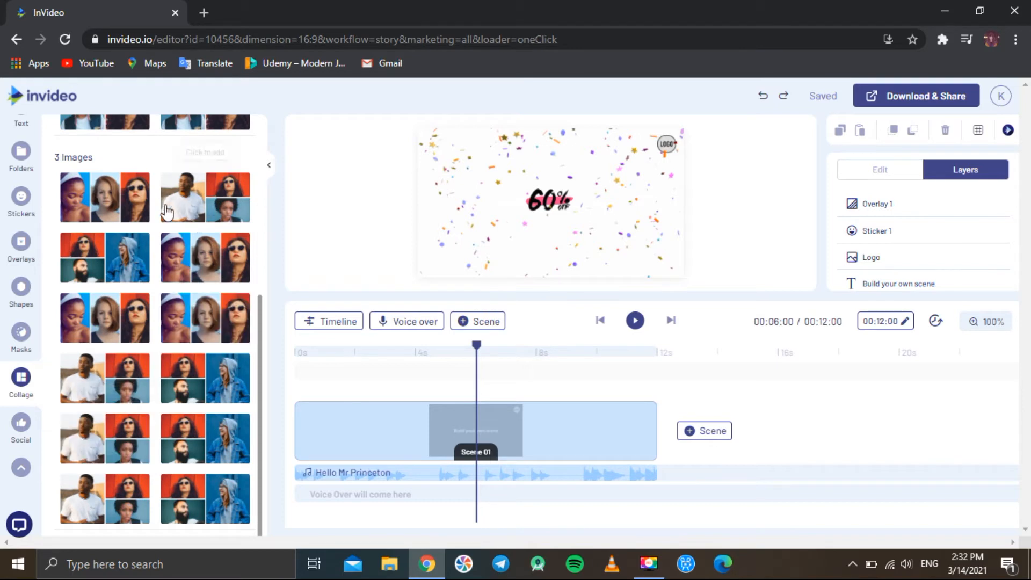
Open the Social posts panel and collapse the extra sidebar categories
click(19, 431)
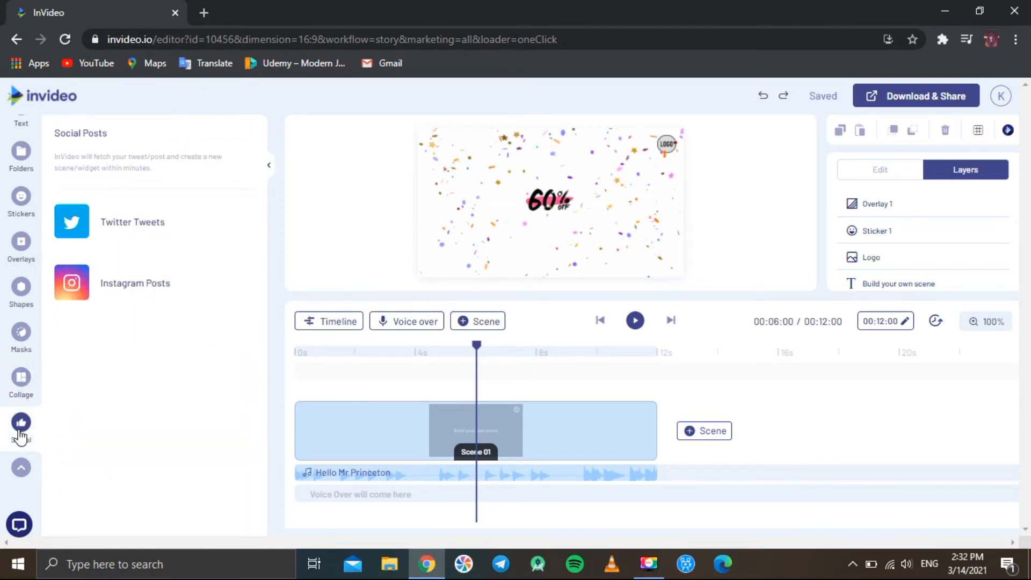
scroll(21, 344, up, 5)
scroll(21, 359, down, 5)
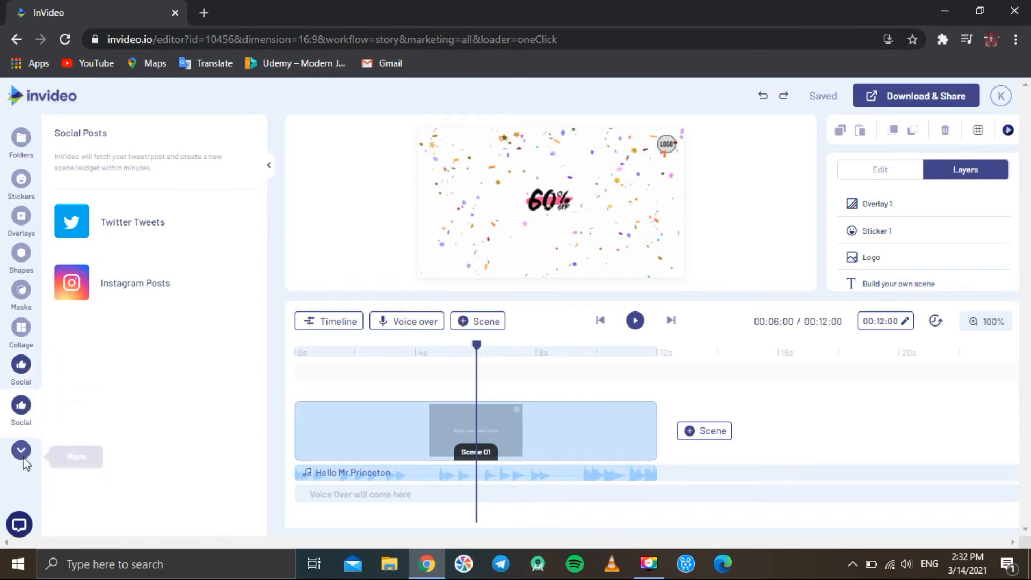
click(23, 458)
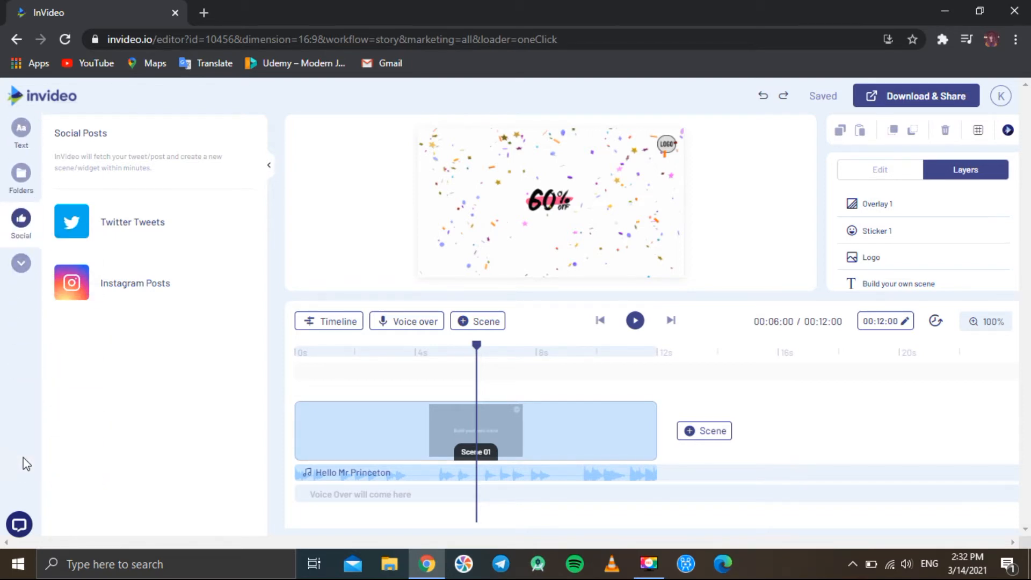
Open the LiveChat support window, try starting a chat, and minimize it
click(19, 527)
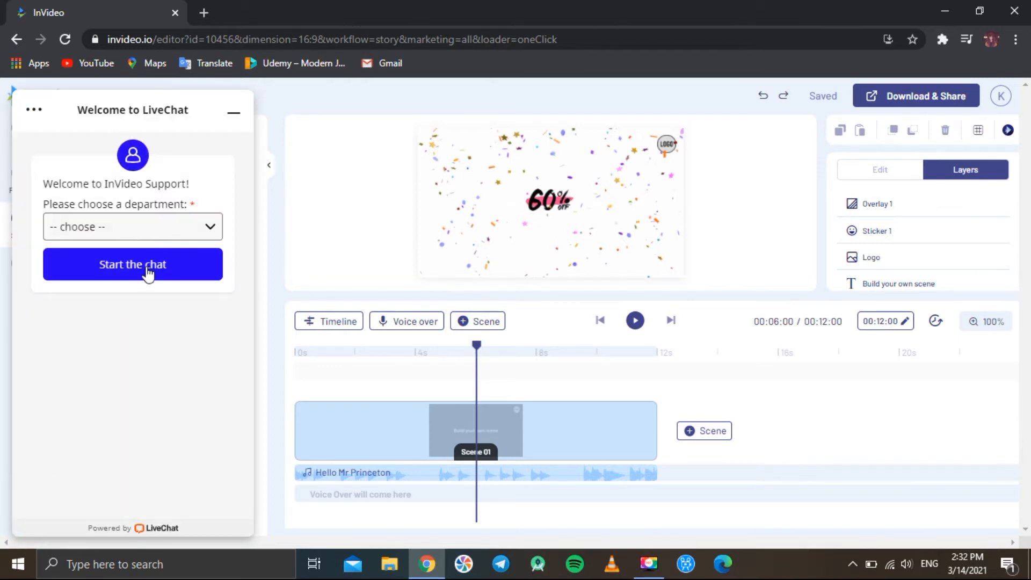
click(160, 232)
click(159, 314)
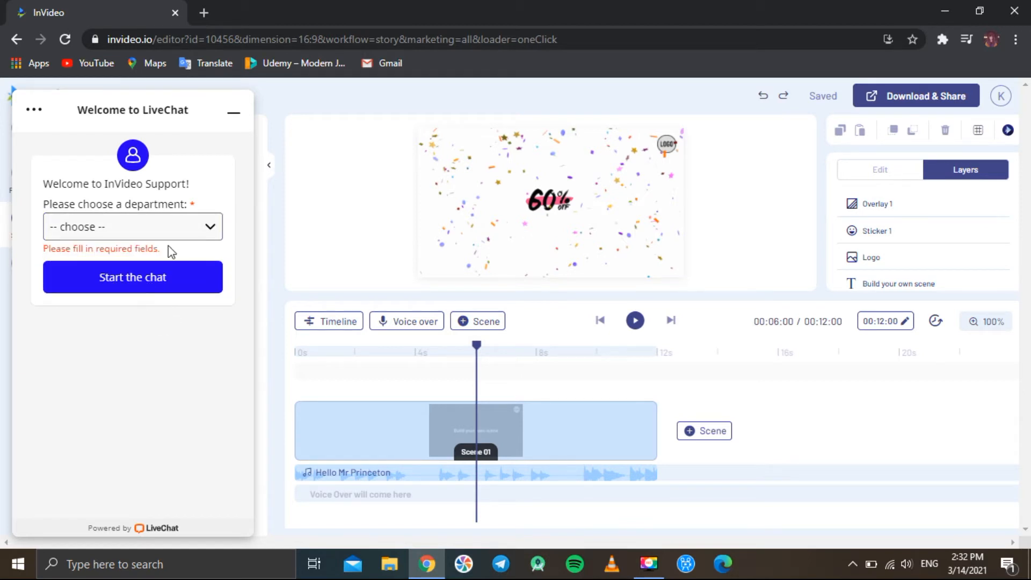
click(236, 116)
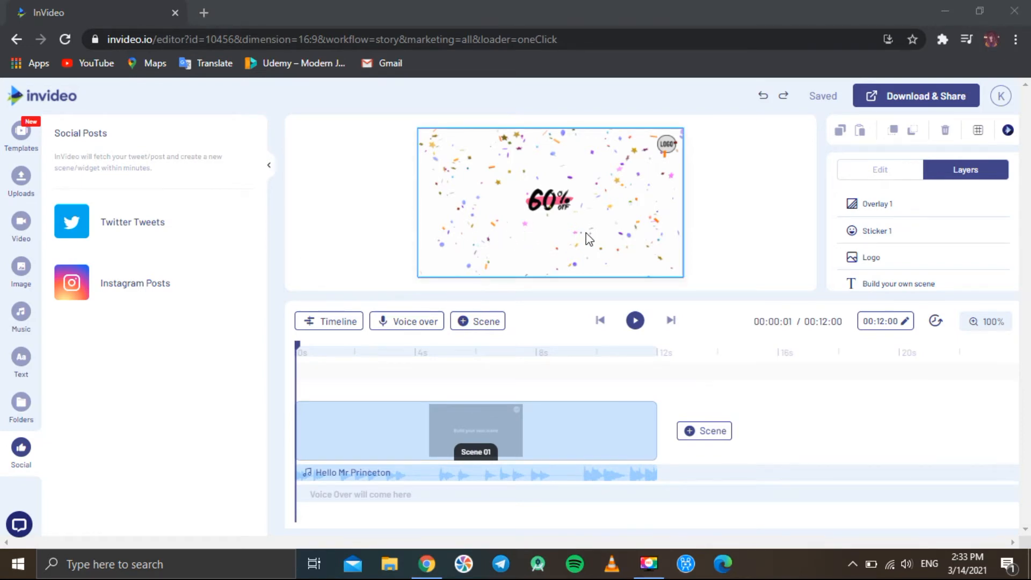
Open the detailed scene timeline and its zoom control
click(335, 325)
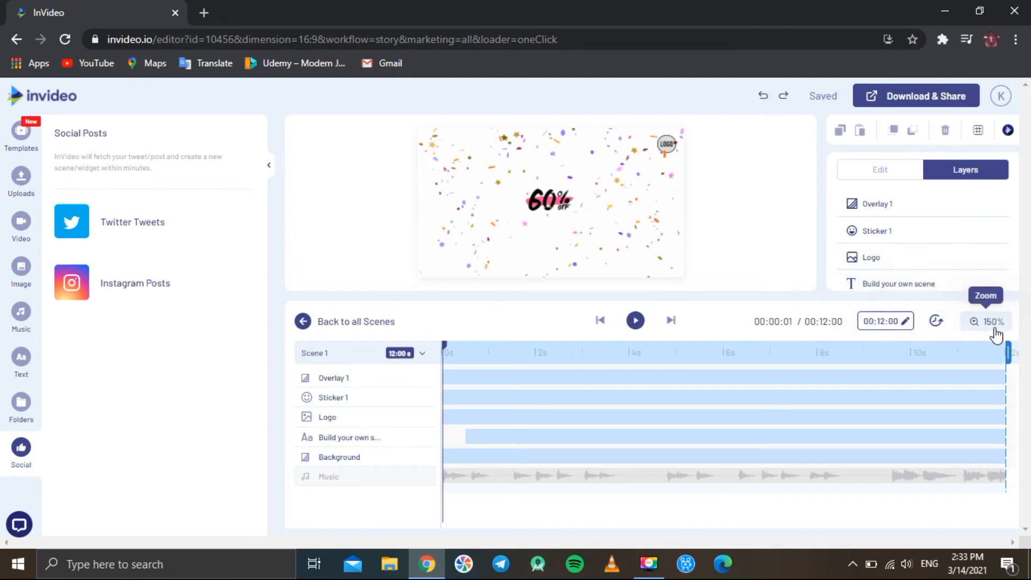
click(976, 325)
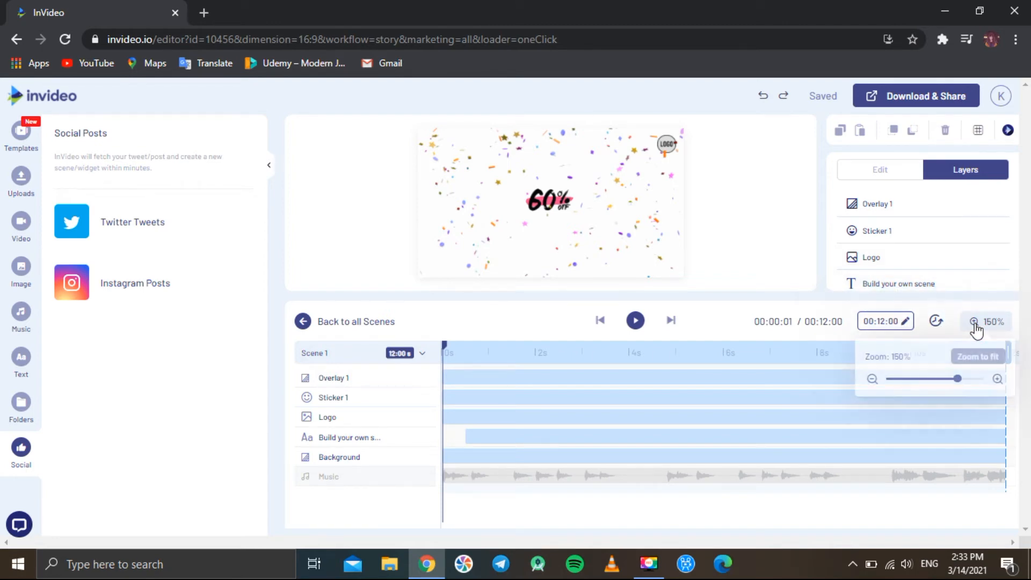
Try the timeline zoom slider and return to the all-scenes view
drag(961, 386, 941, 385)
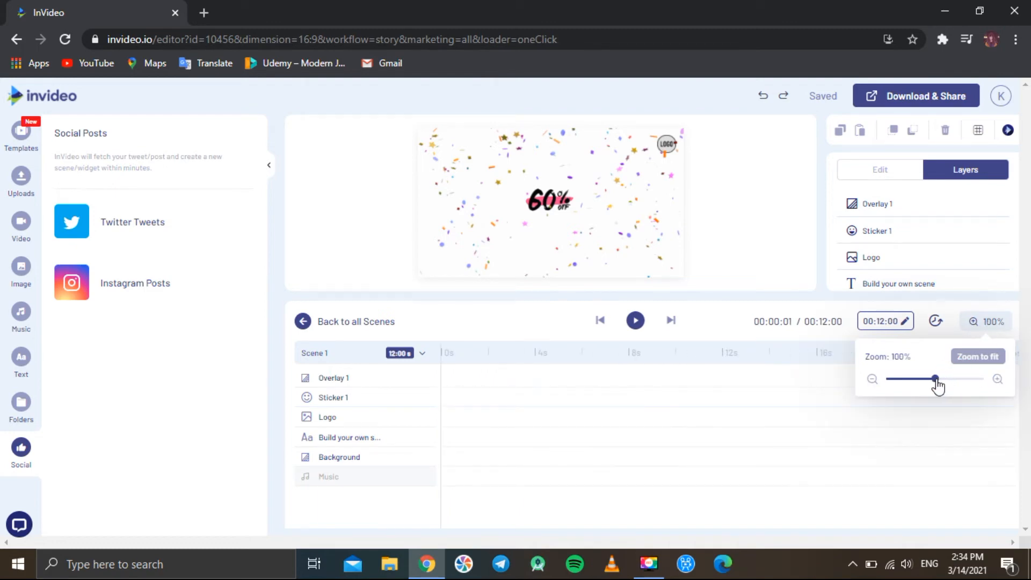
drag(938, 382, 957, 379)
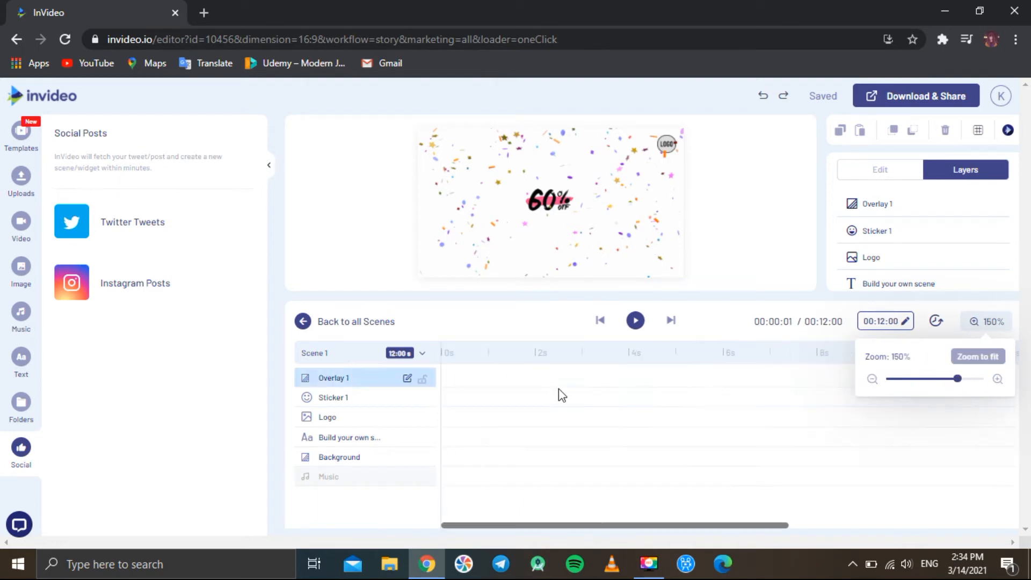
click(304, 322)
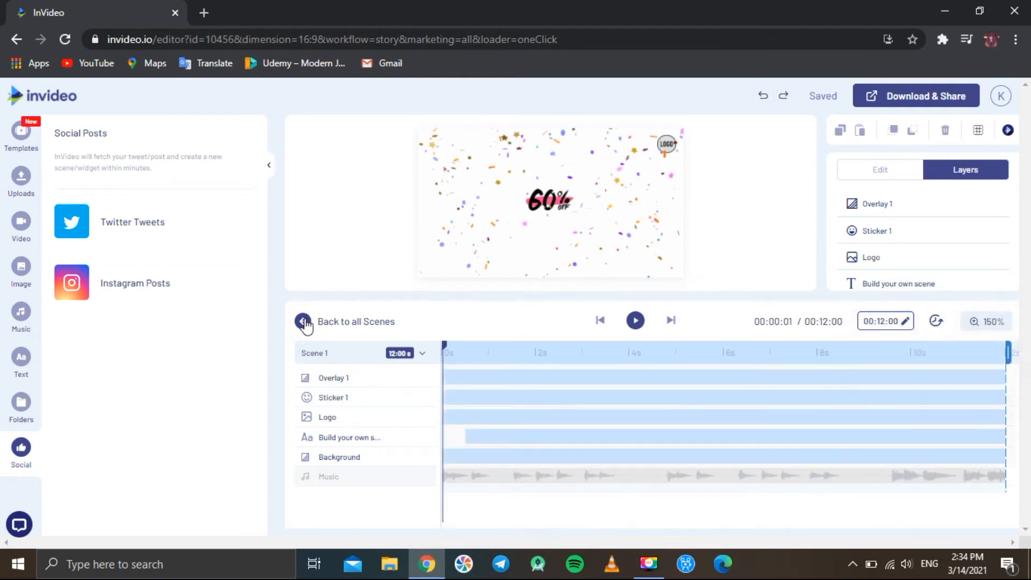
Open the Voice over menu to view its text-to-speech, upload and recording options
click(411, 324)
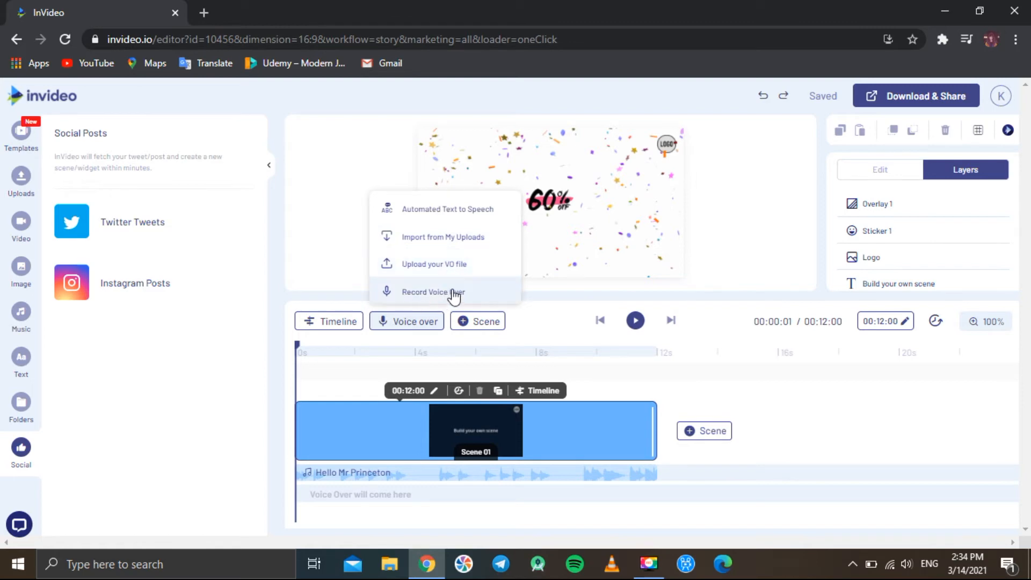
mouse_move(483, 329)
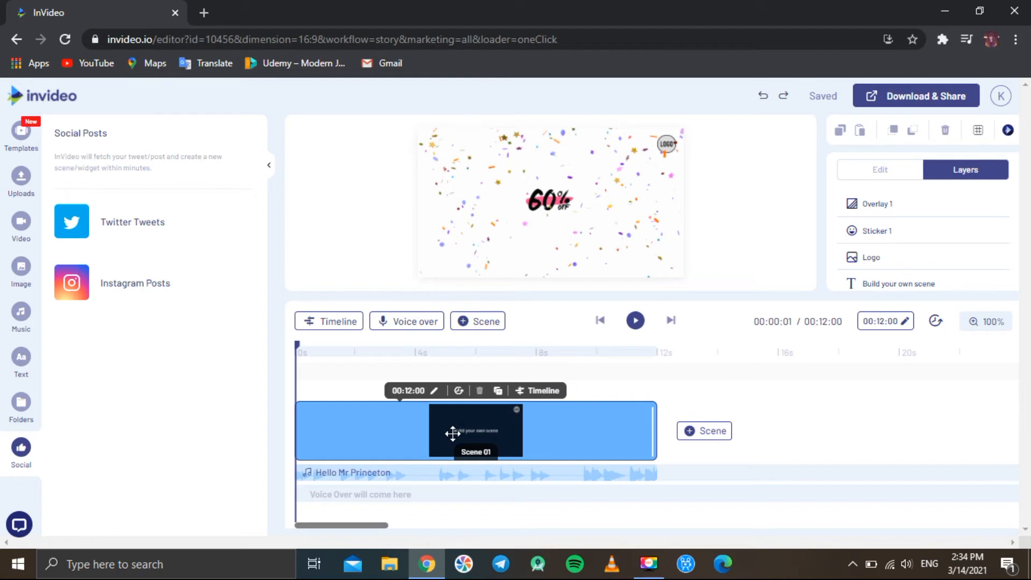
click(704, 432)
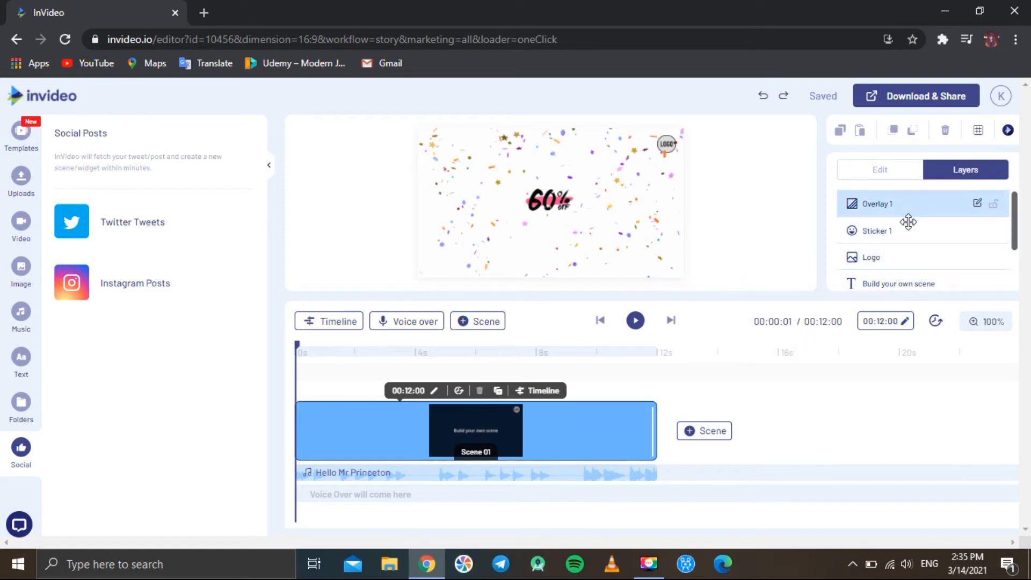
Select the Logo layer in the layers list
scroll(913, 269, down, 2)
scroll(913, 269, up, 2)
click(900, 259)
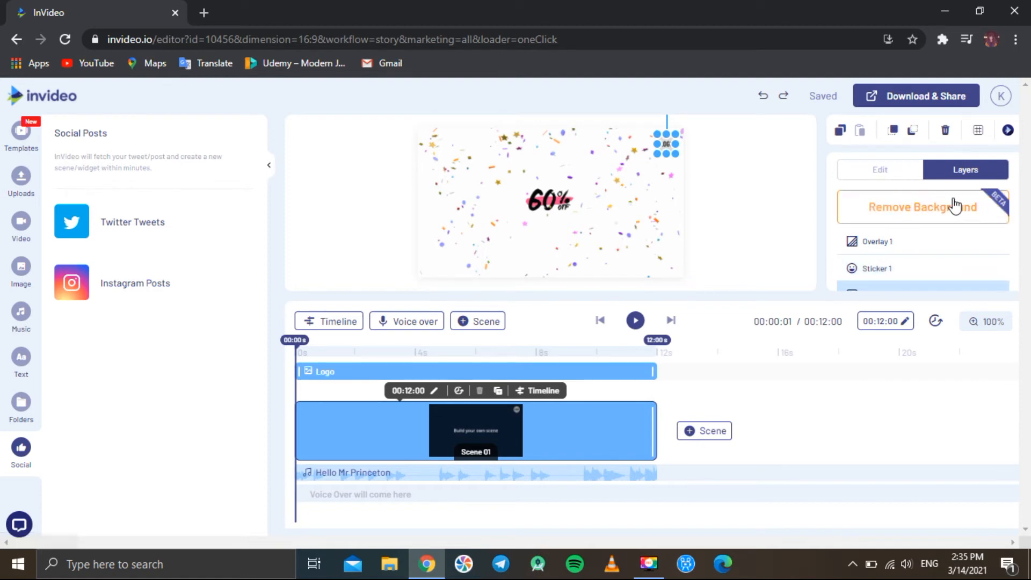
Open the account menu to view its options and close it
scroll(922, 266, down, 3)
scroll(923, 269, up, 3)
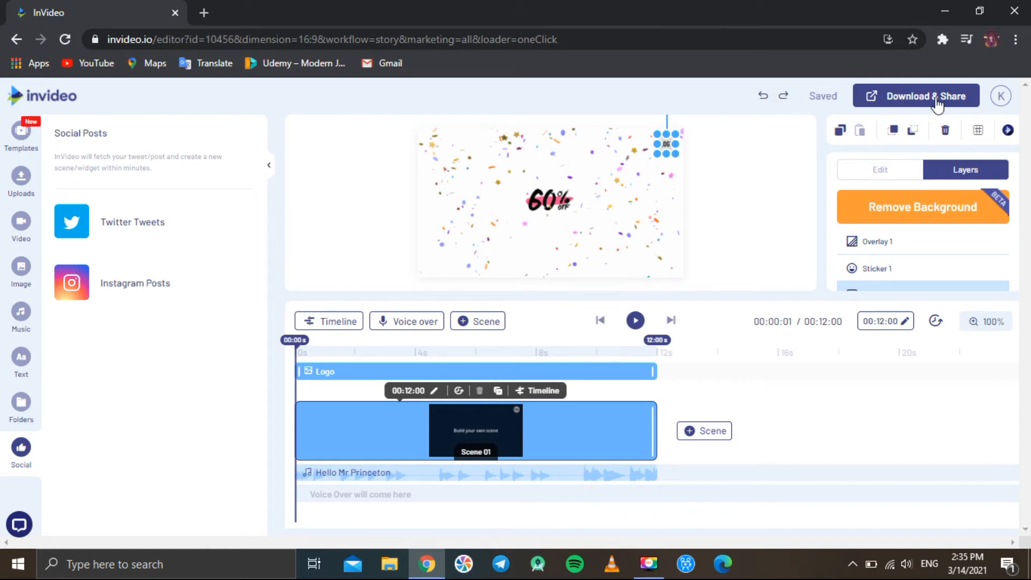
click(1005, 104)
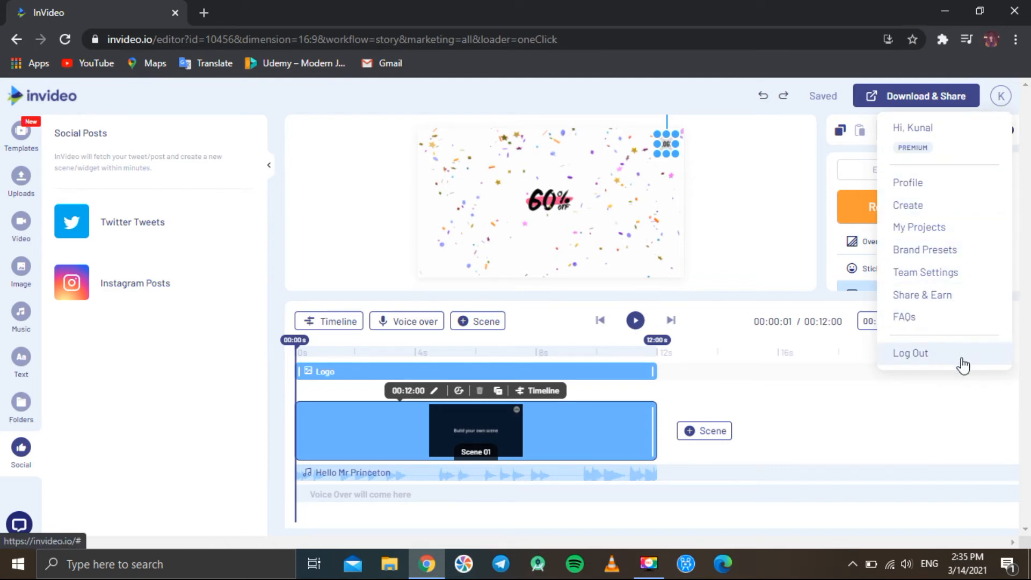
click(962, 402)
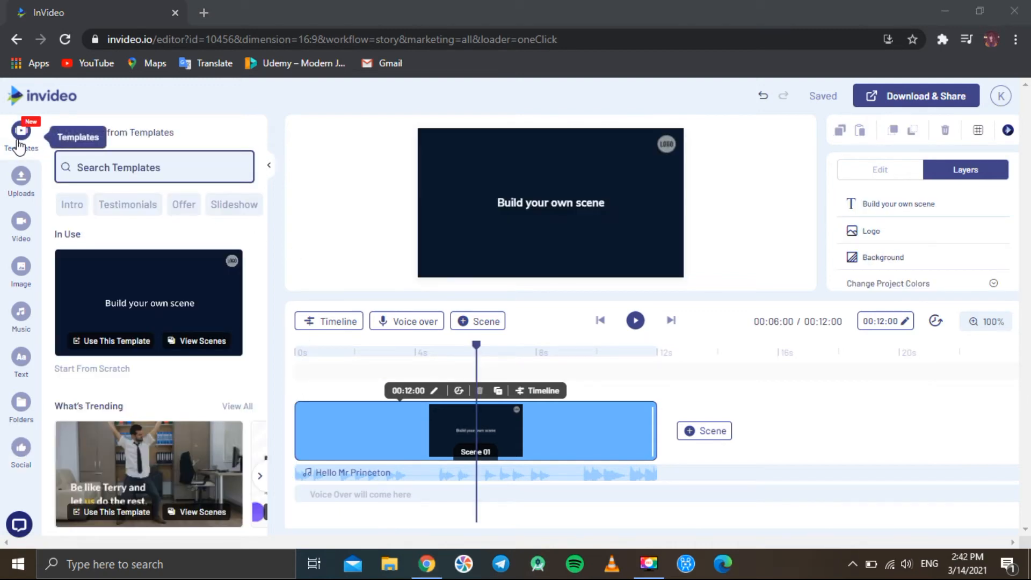
Search the templates for intro and browse the results
click(17, 142)
click(127, 167)
text(intro)
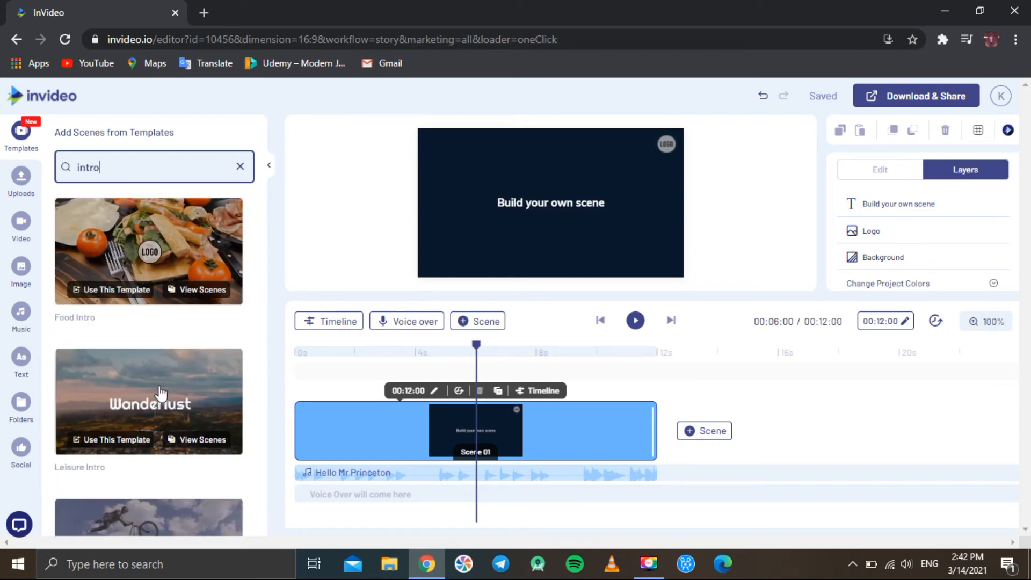
scroll(161, 410, down, 3)
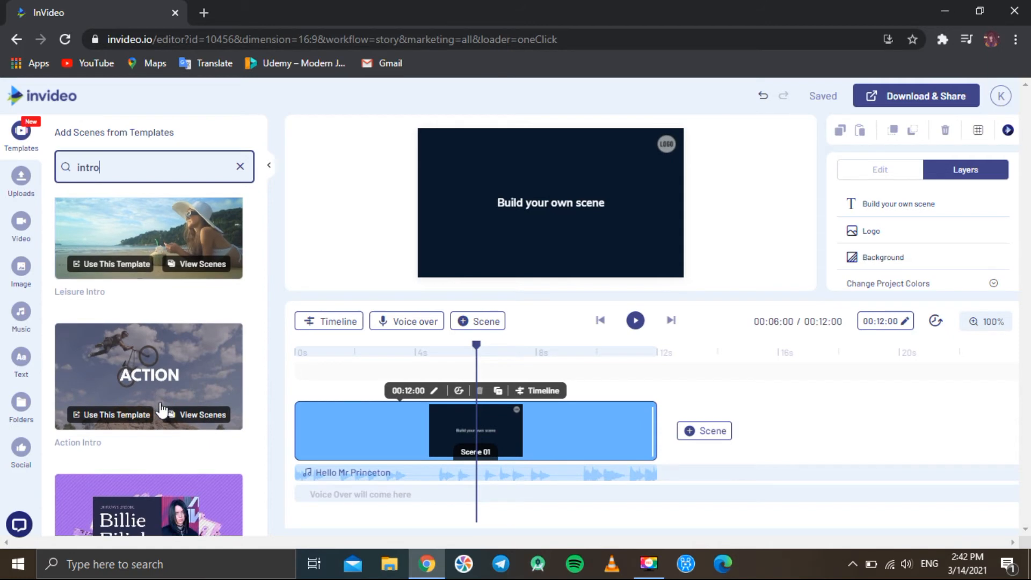
scroll(161, 410, down, 3)
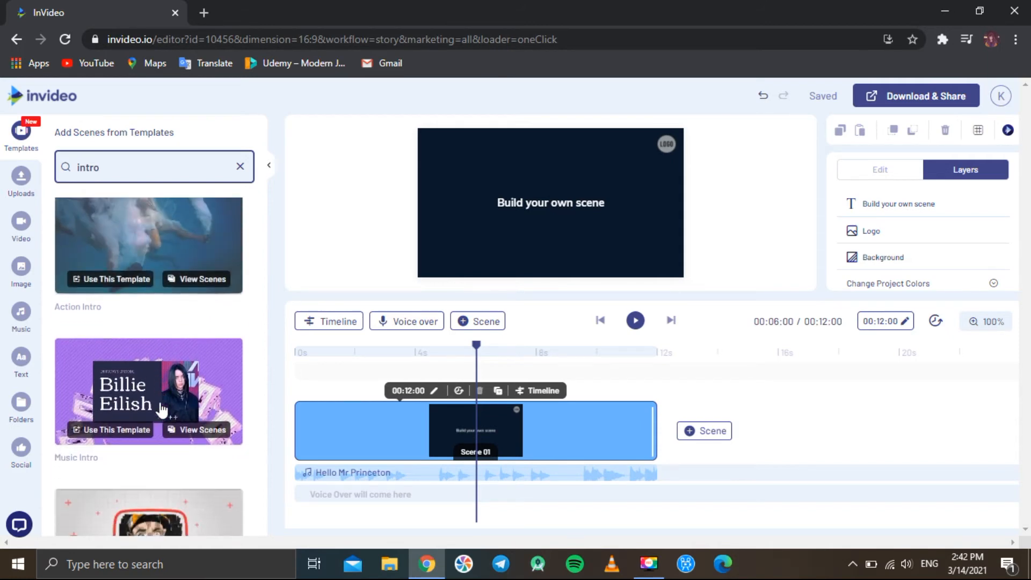
scroll(162, 410, down, 3)
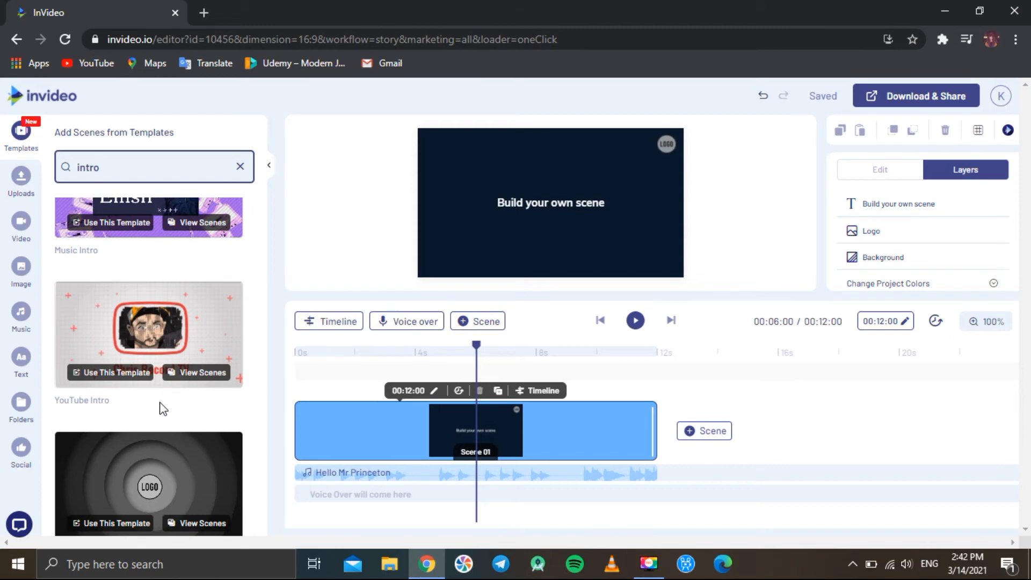
mouse_move(143, 356)
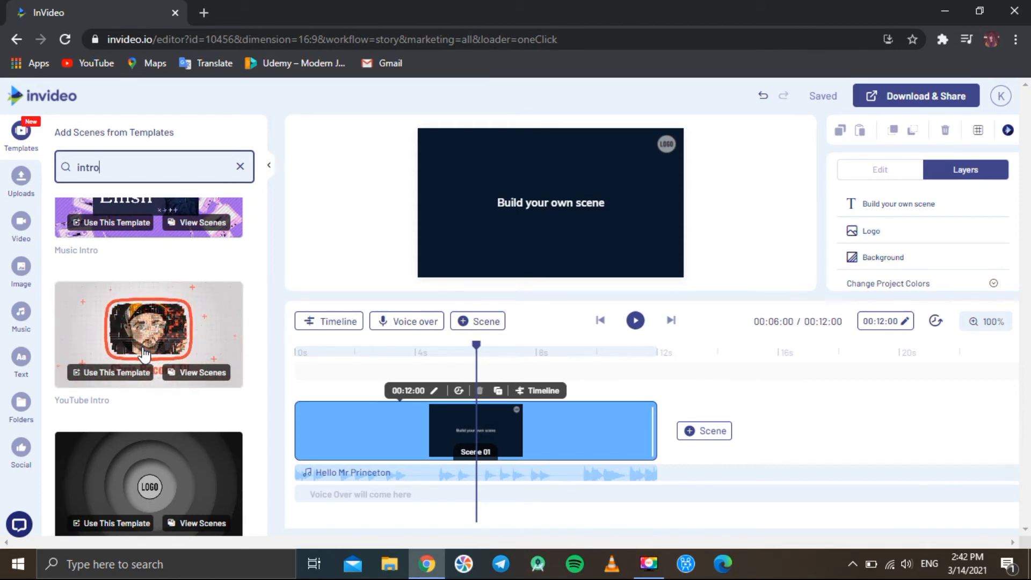
Add the YouTube Intro template's scene to the timeline after the current scene
click(115, 377)
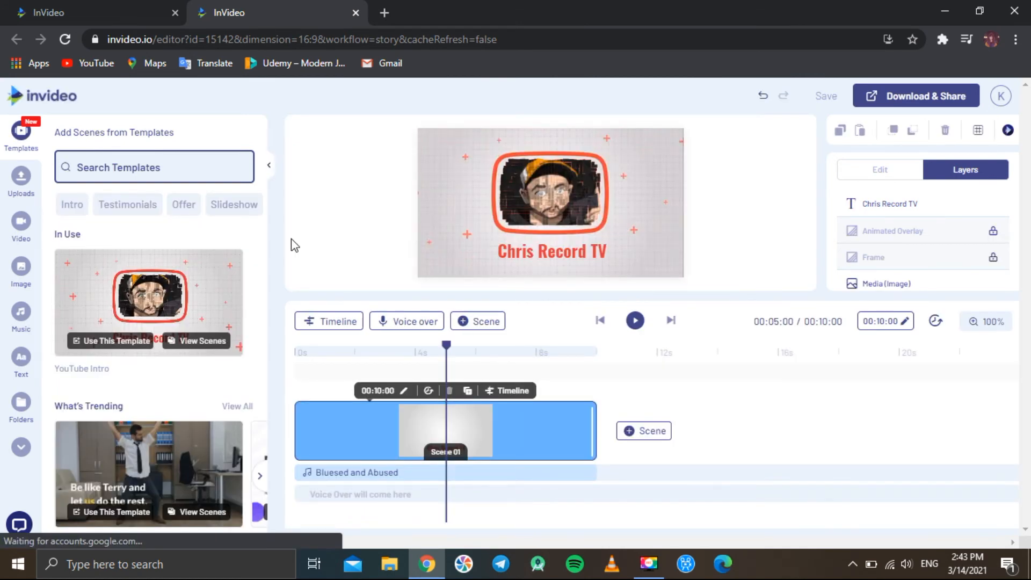
click(356, 13)
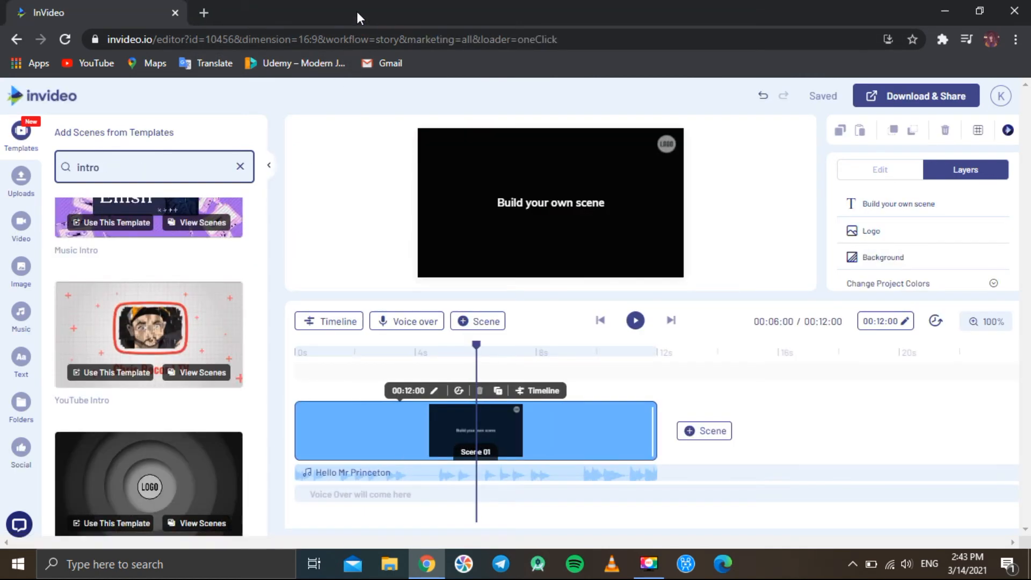
click(153, 334)
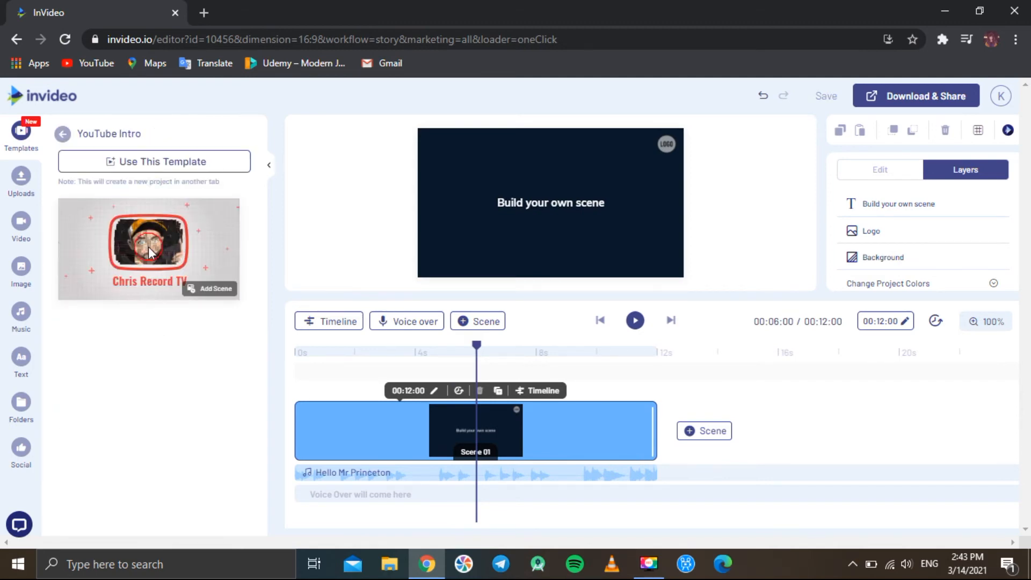
click(150, 253)
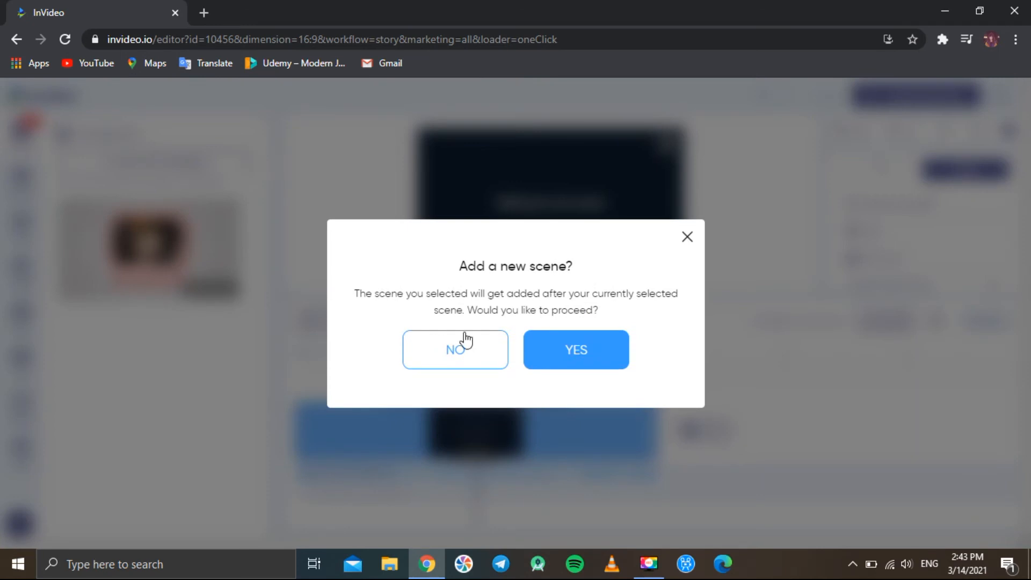
click(584, 353)
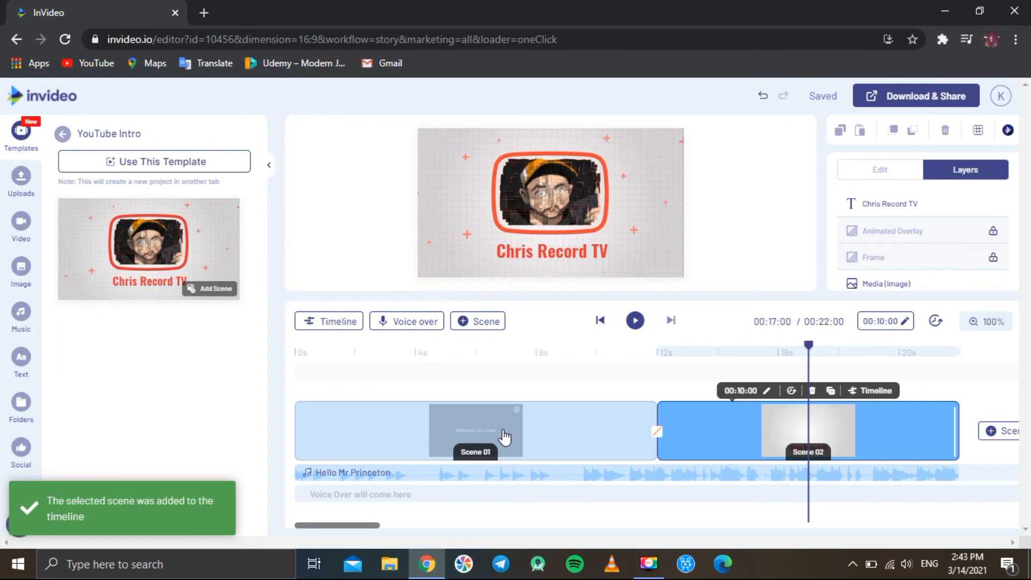
Delete the original Scene 01 from the timeline
click(505, 438)
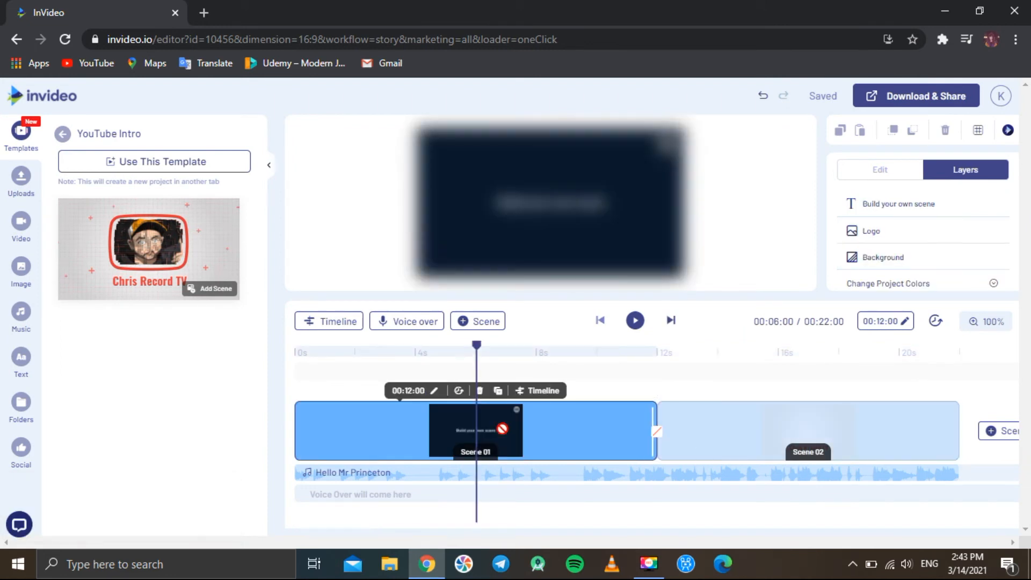
click(481, 394)
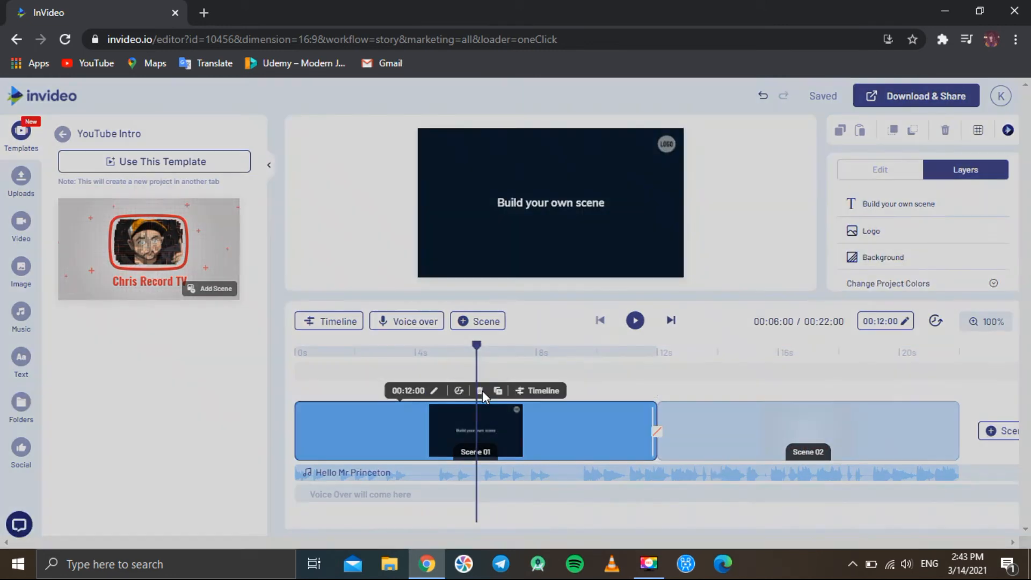
click(582, 352)
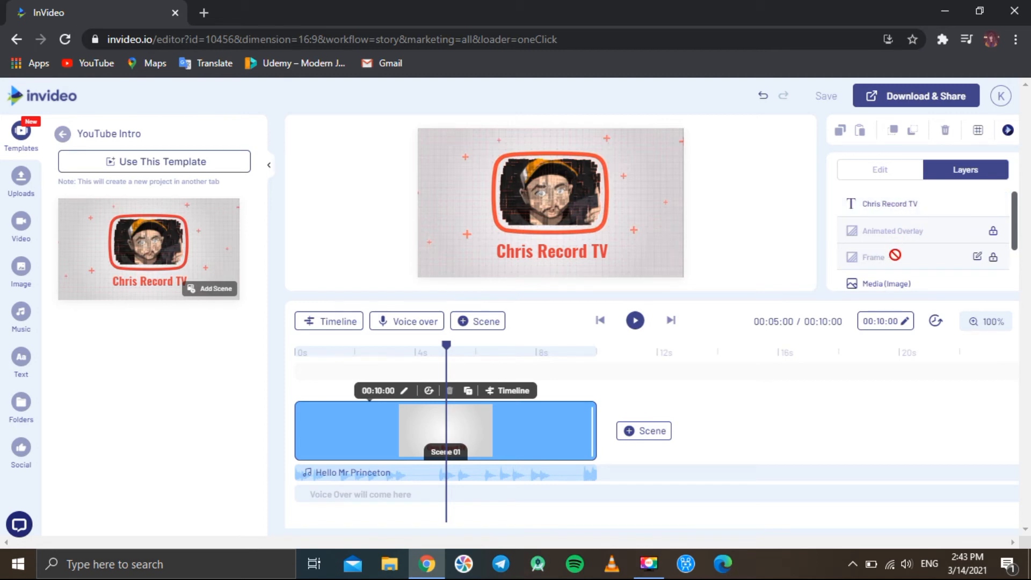
Replace the title text in the intro scene with Tech Lenses
scroll(895, 257, down, 2)
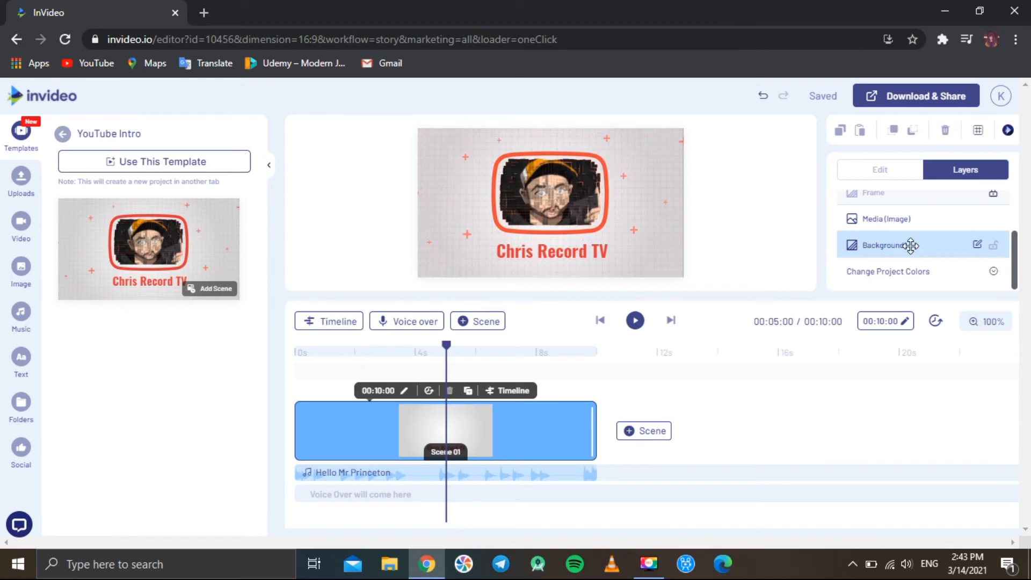
scroll(911, 246, up, 1)
scroll(911, 246, up, 2)
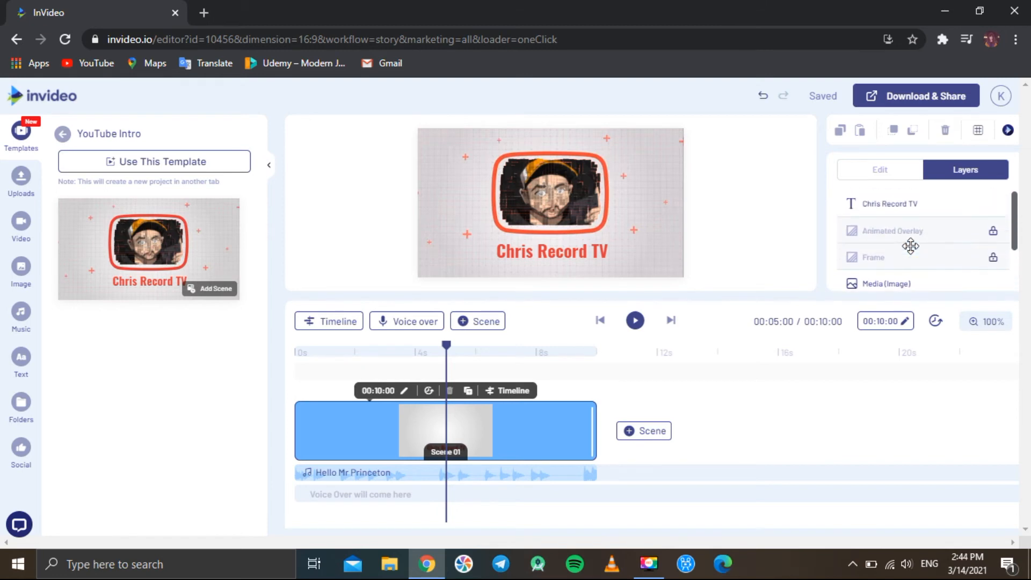
click(903, 207)
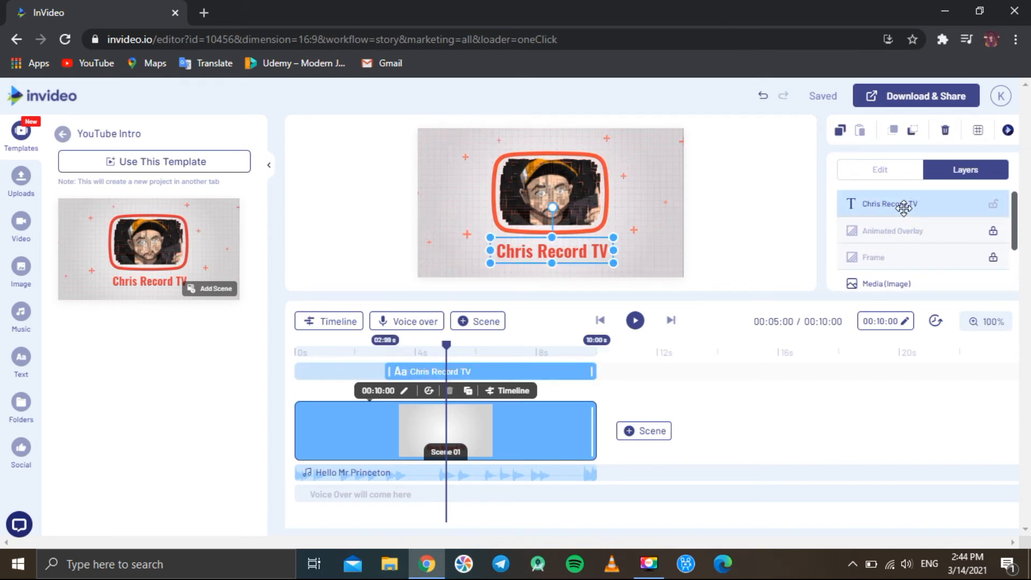
click(567, 250)
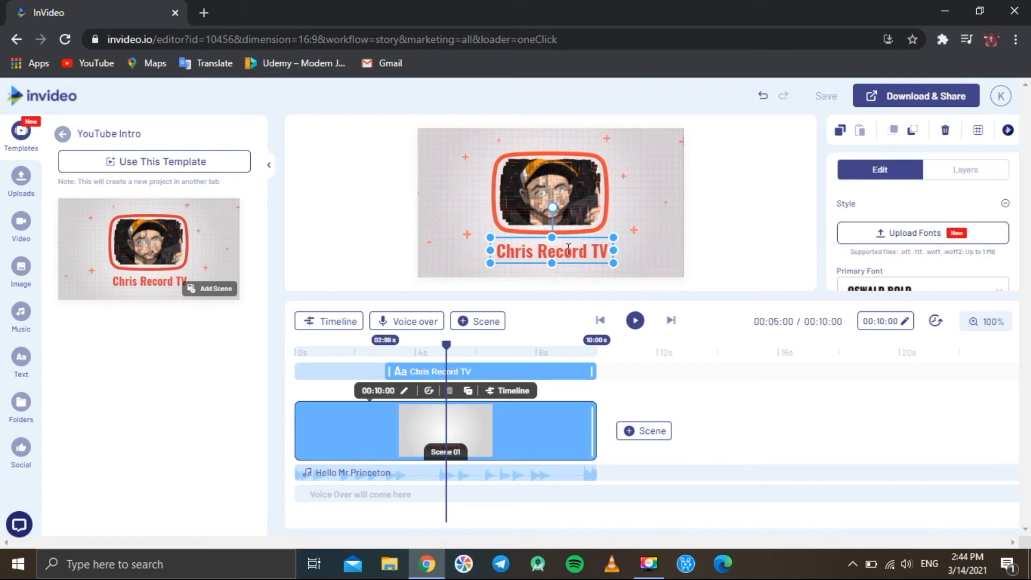
triple_click(568, 249)
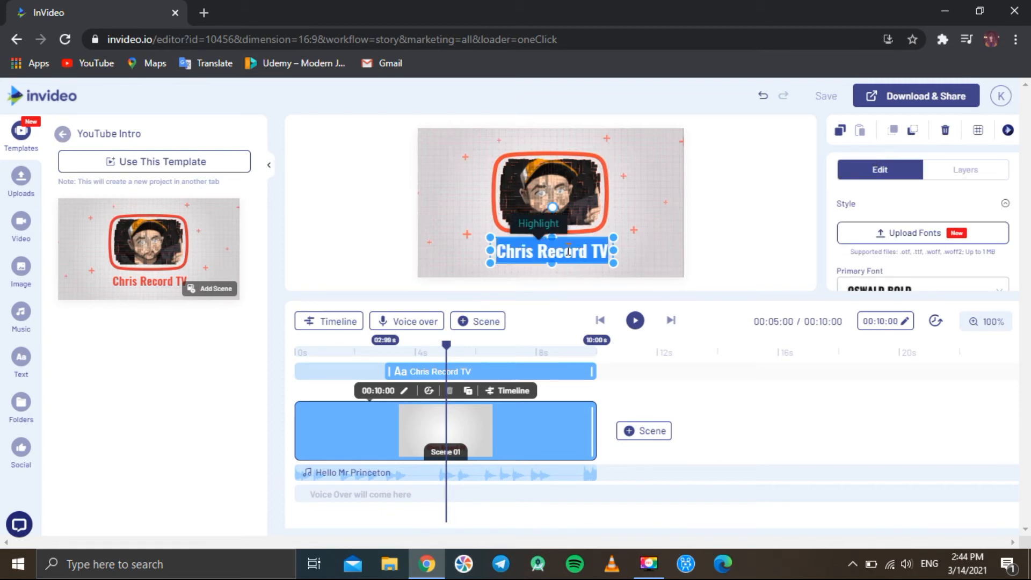
text(Tech Lem)
key(BackSpace)
text(nses)
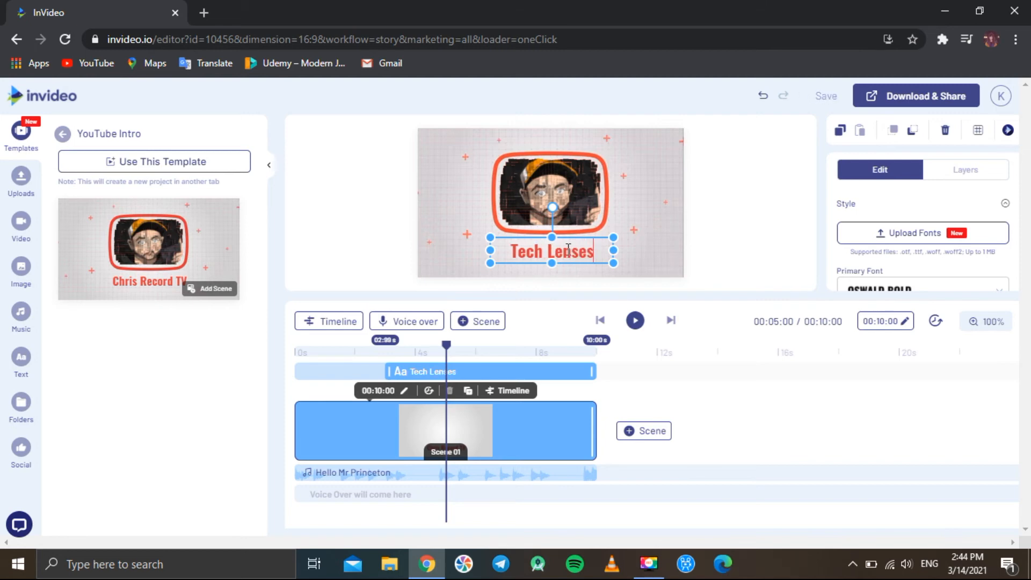
click(375, 238)
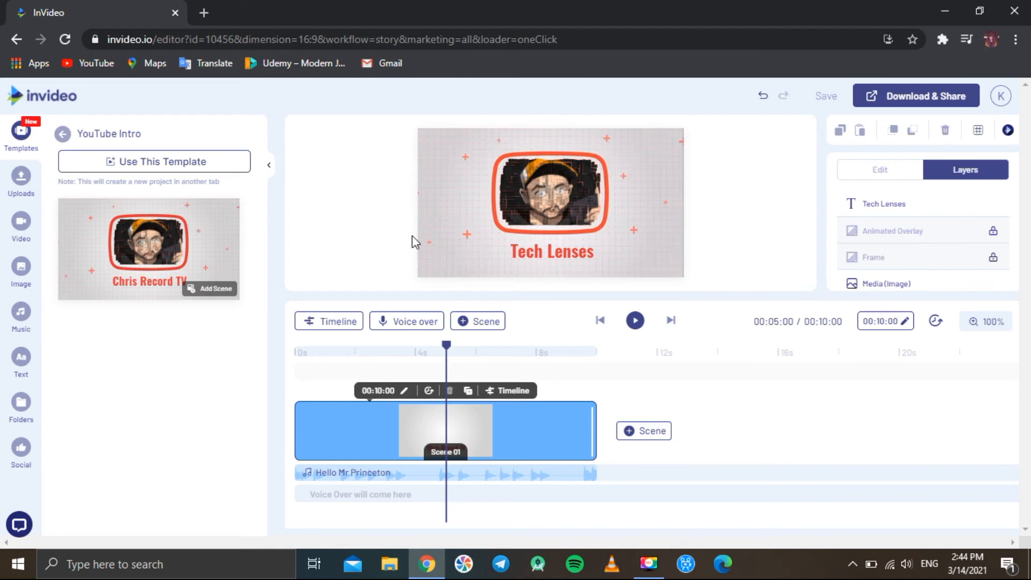
Replace the framed image with the uploaded TL Logo.jpg
click(564, 197)
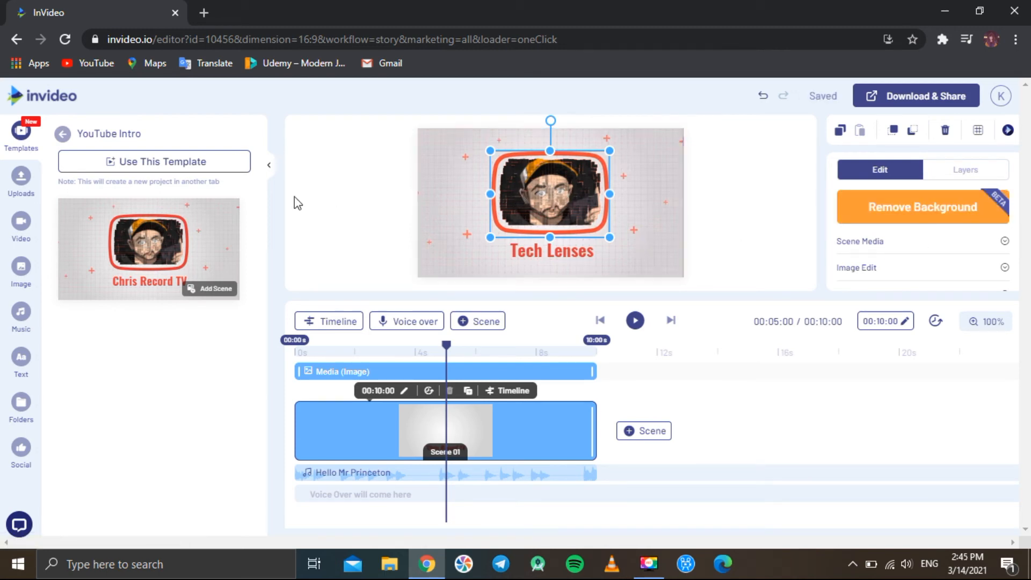
click(21, 178)
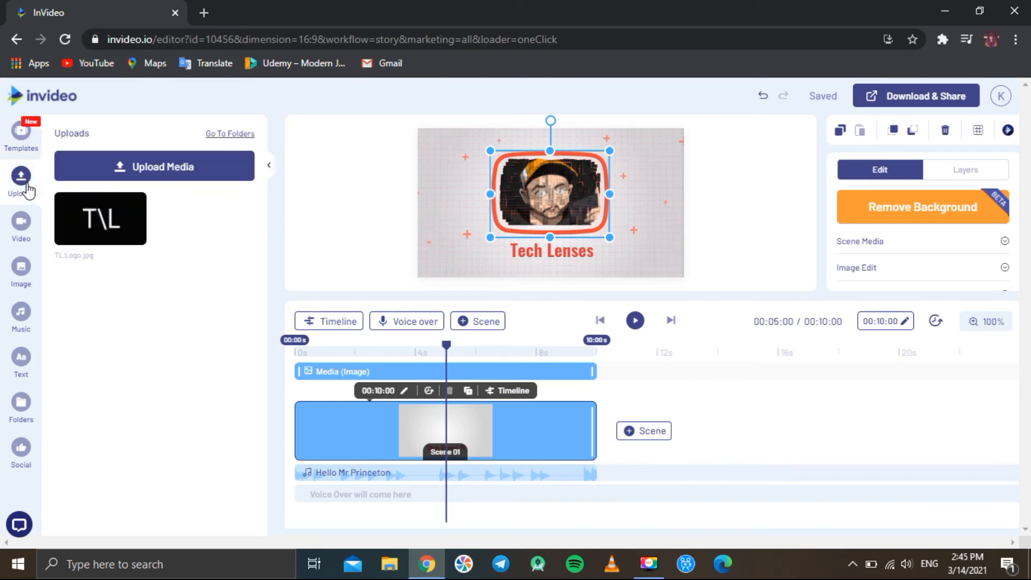
drag(112, 228, 561, 192)
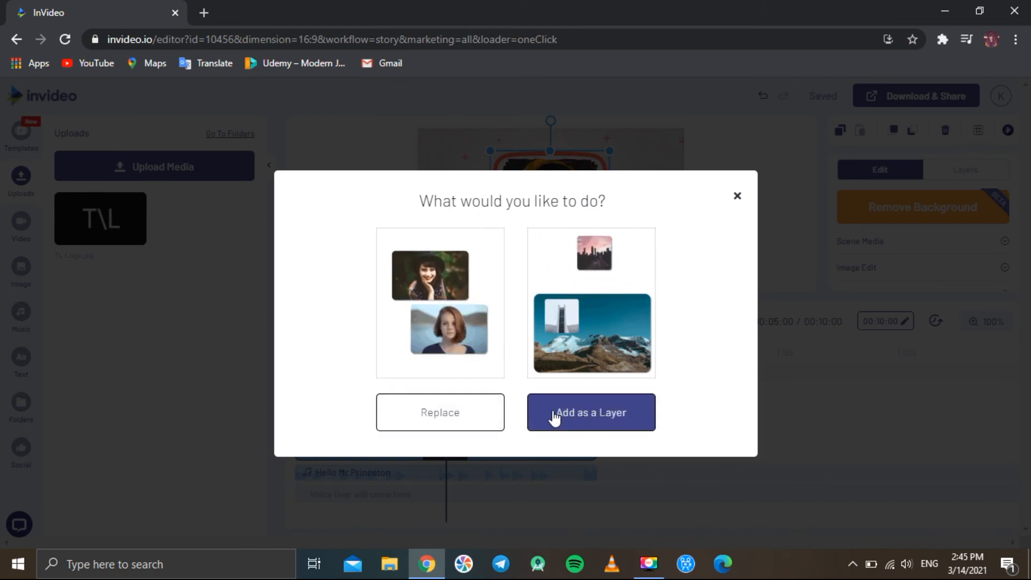
click(434, 414)
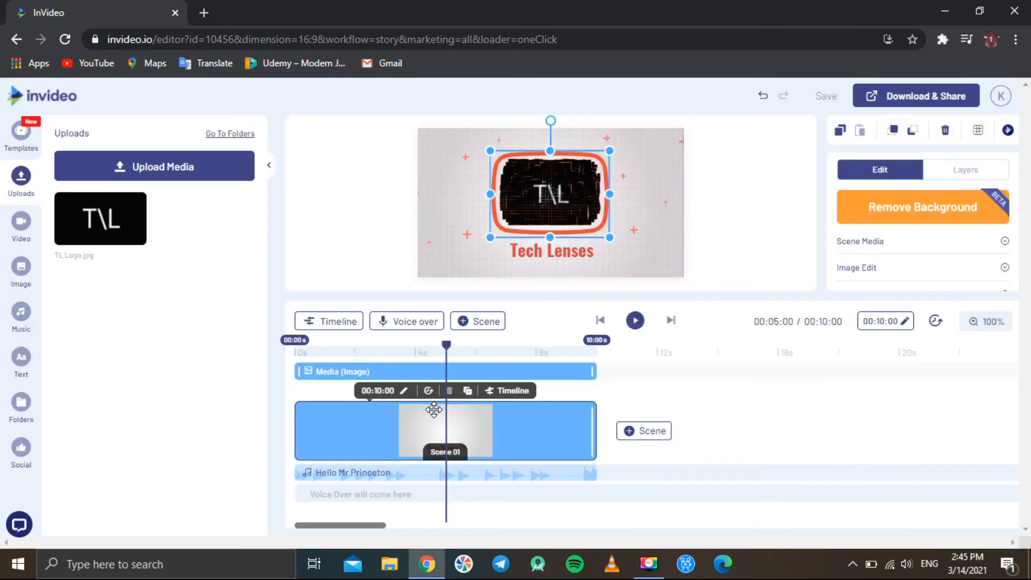
click(750, 223)
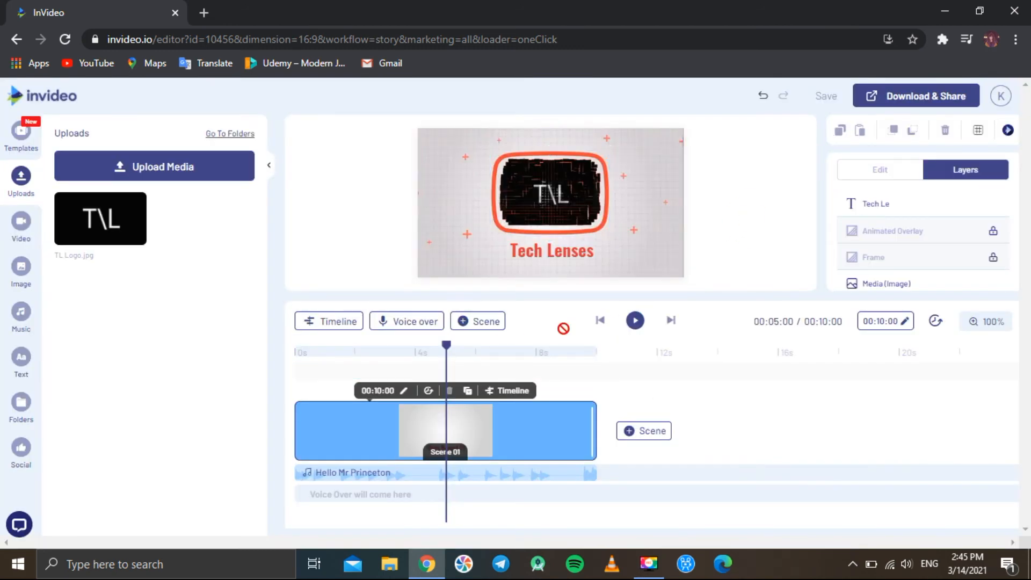
Play the intro scene from the beginning to preview it
drag(449, 352, 271, 357)
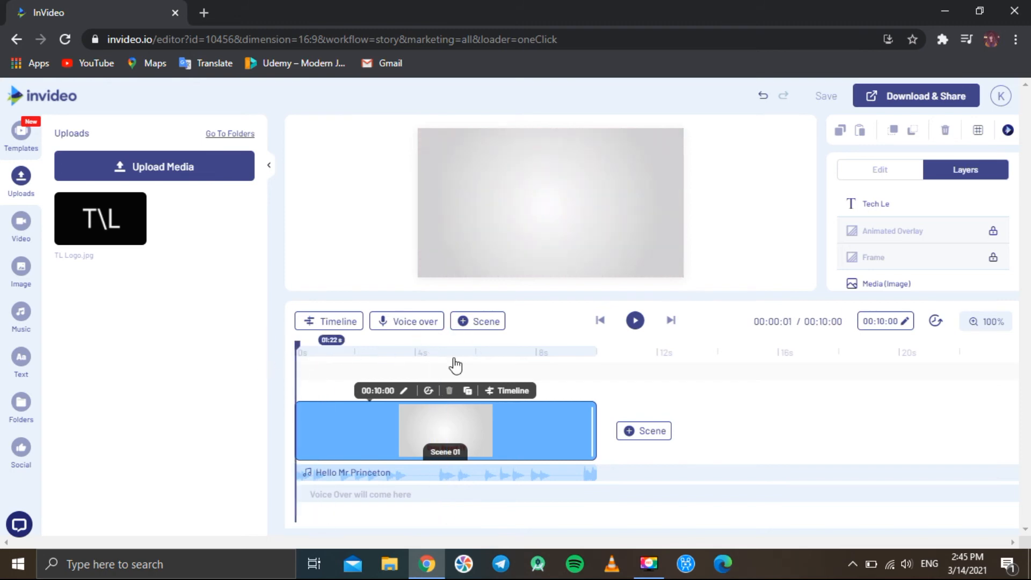
click(637, 321)
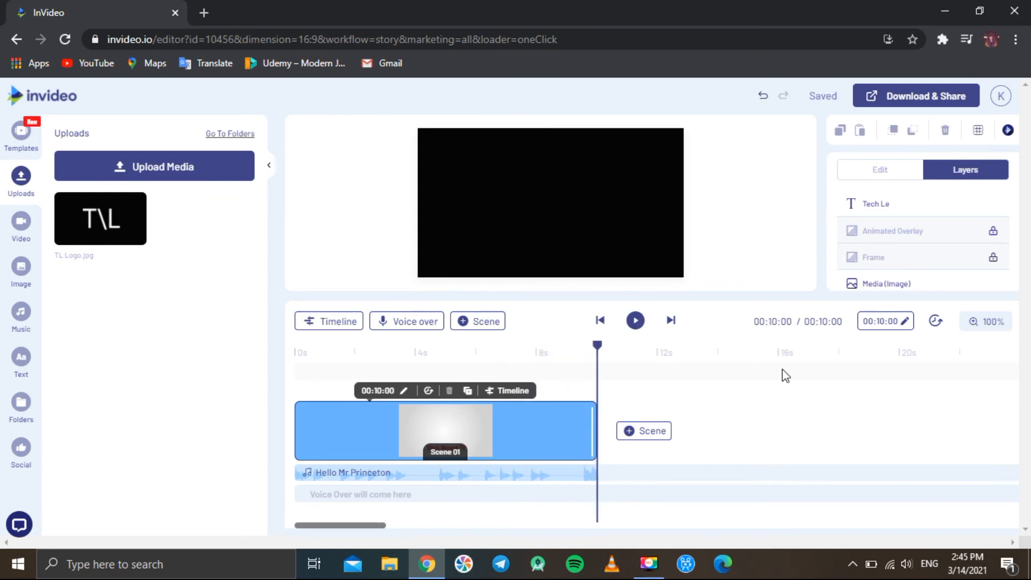
Stretch the scene's end slightly so its duration becomes about 00:10:12
mouse_move(595, 429)
mouse_down()
mouse_move(626, 430)
mouse_move(599, 429)
mouse_up()
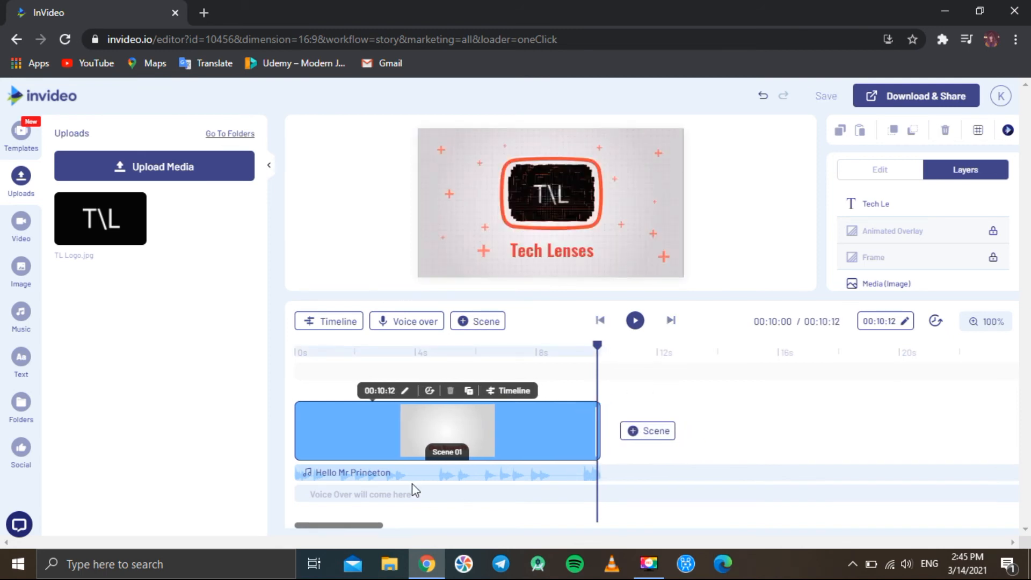
mouse_move(424, 473)
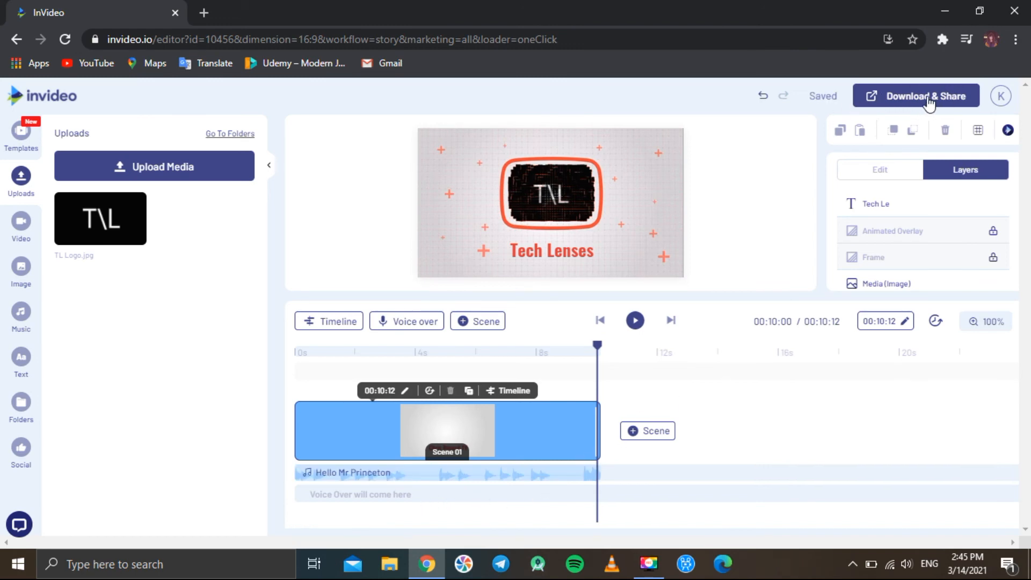
Export the video at the 1080p Default resolution
click(912, 101)
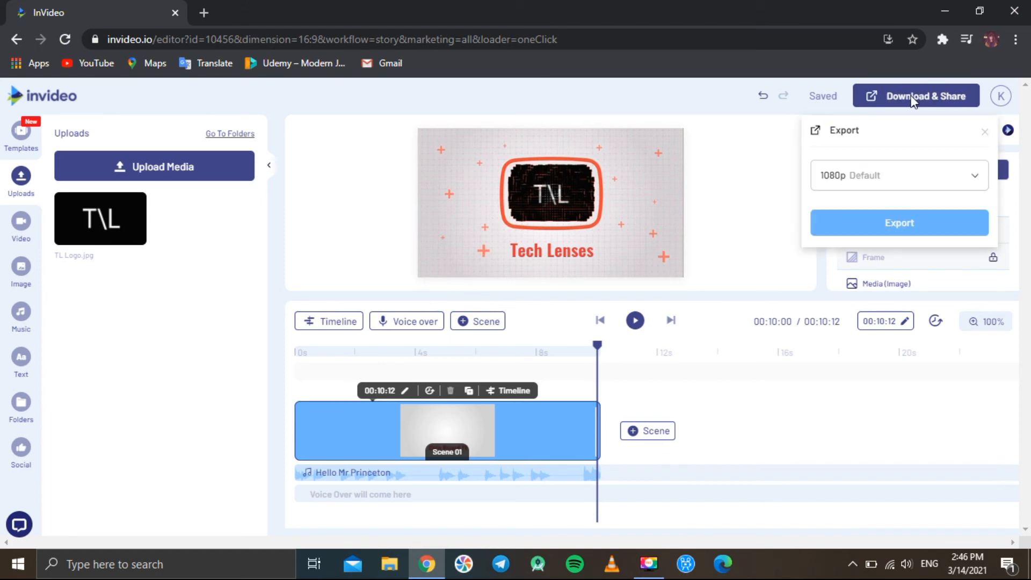
click(970, 180)
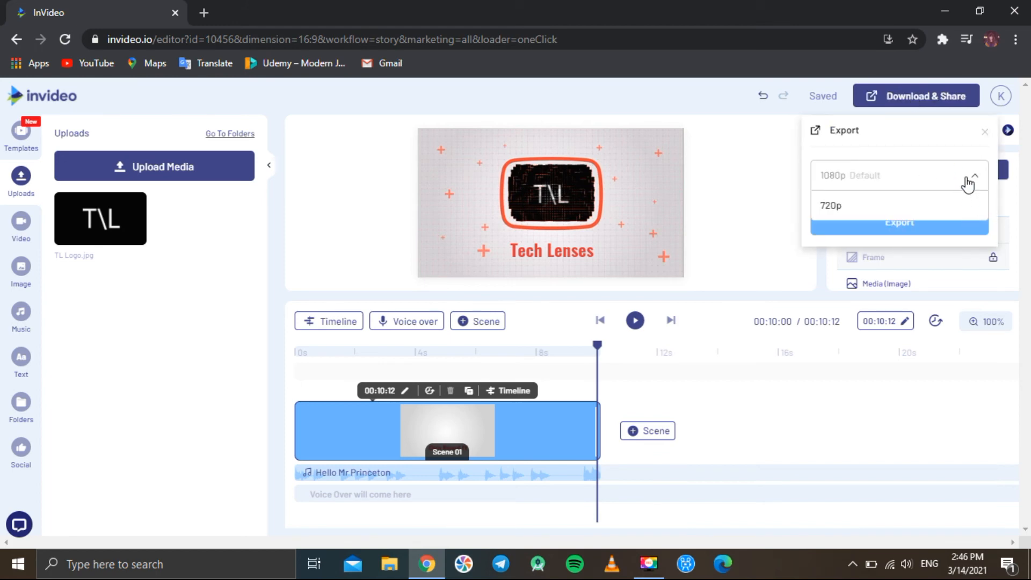
click(968, 181)
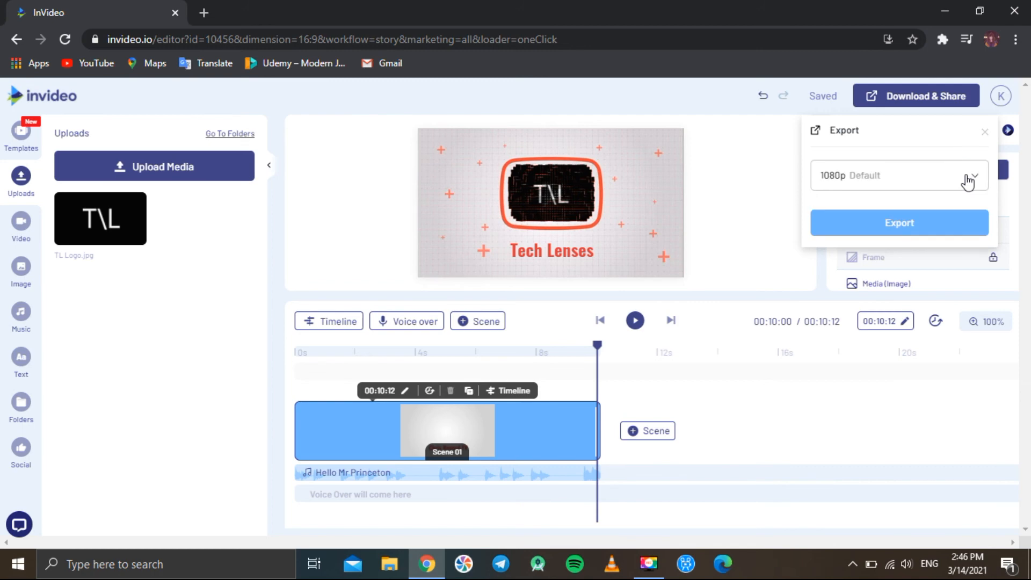
click(901, 226)
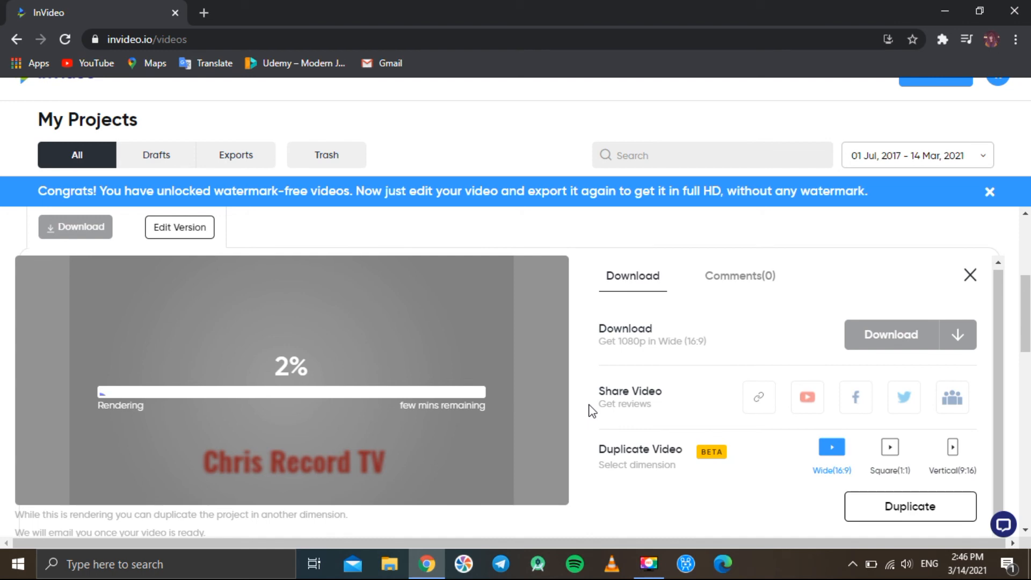
Rename the exported project as My Intro
scroll(591, 411, up, 5)
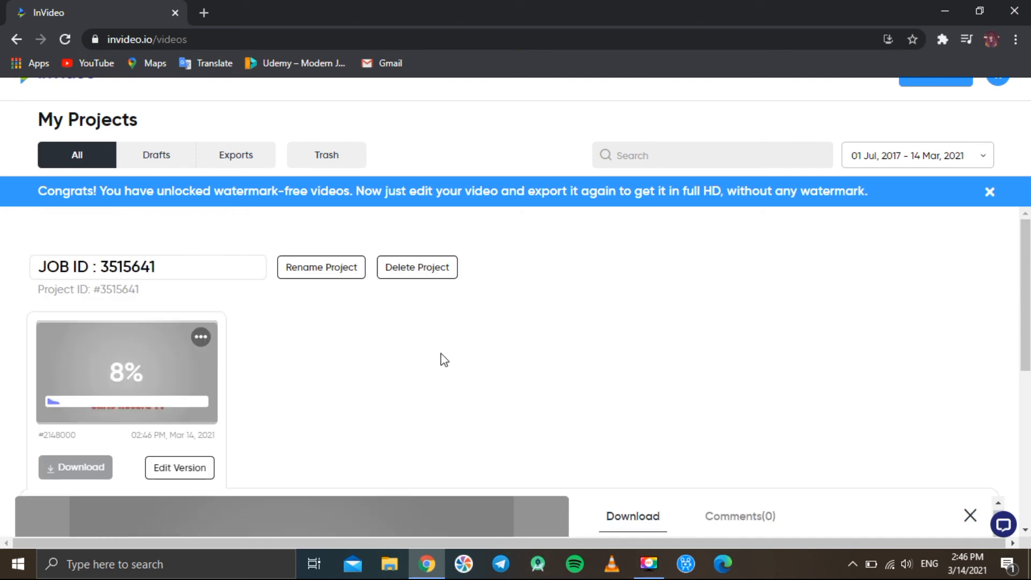
drag(167, 265, 252, 300)
click(255, 305)
click(322, 267)
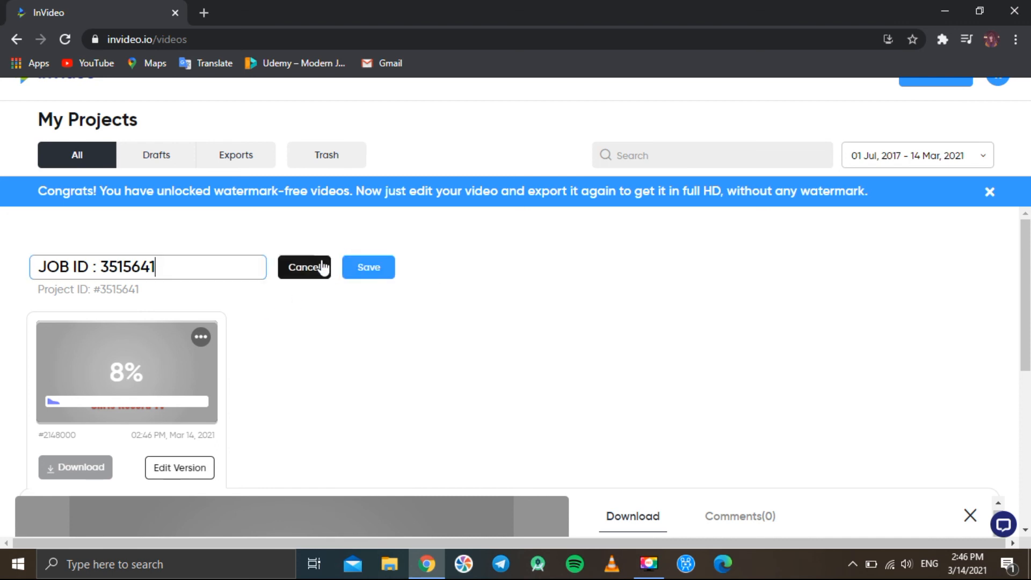
key(BackSpace)
key(BackSpace)
key(BackSpace)
key(BackSpace)
key(BackSpace)
key(BackSpace)
key(BackSpace)
key(BackSpace)
key(BackSpace)
key(BackSpace)
key(BackSpace)
key(BackSpace)
key(BackSpace)
key(BackSpace)
key(BackSpace)
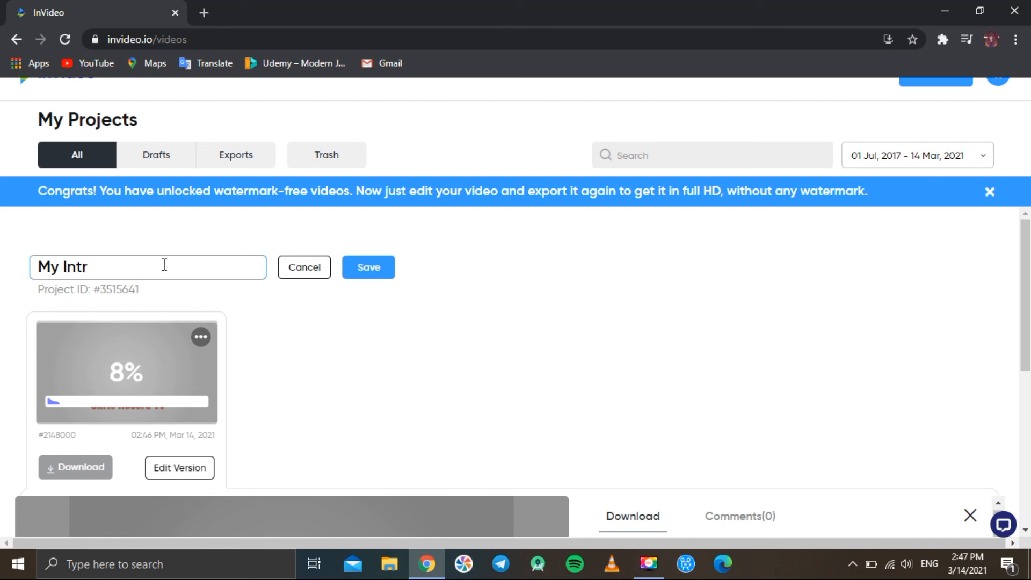
click(377, 272)
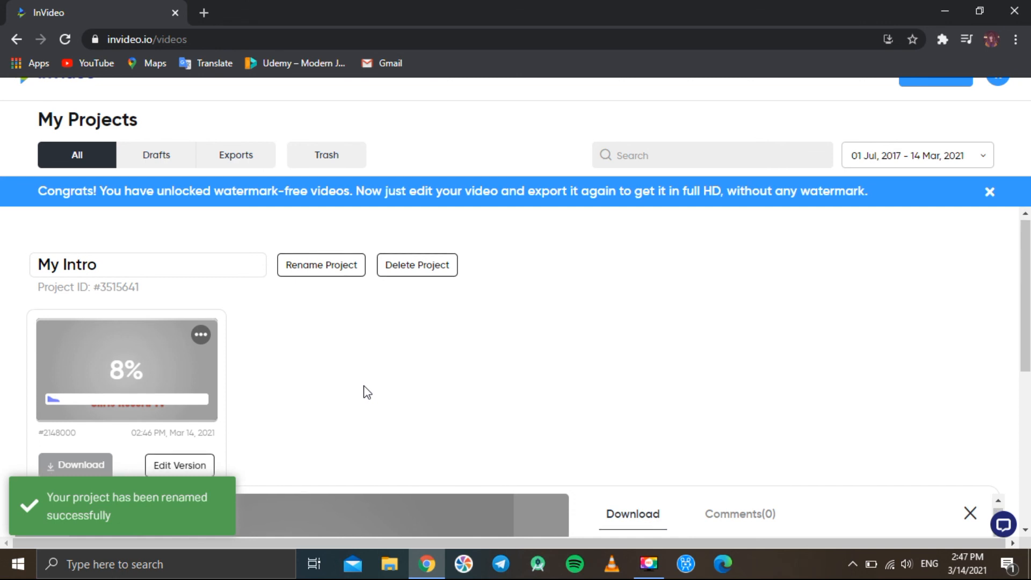
Download the rendered video and open the downloaded MP4 file
scroll(365, 392, down, 4)
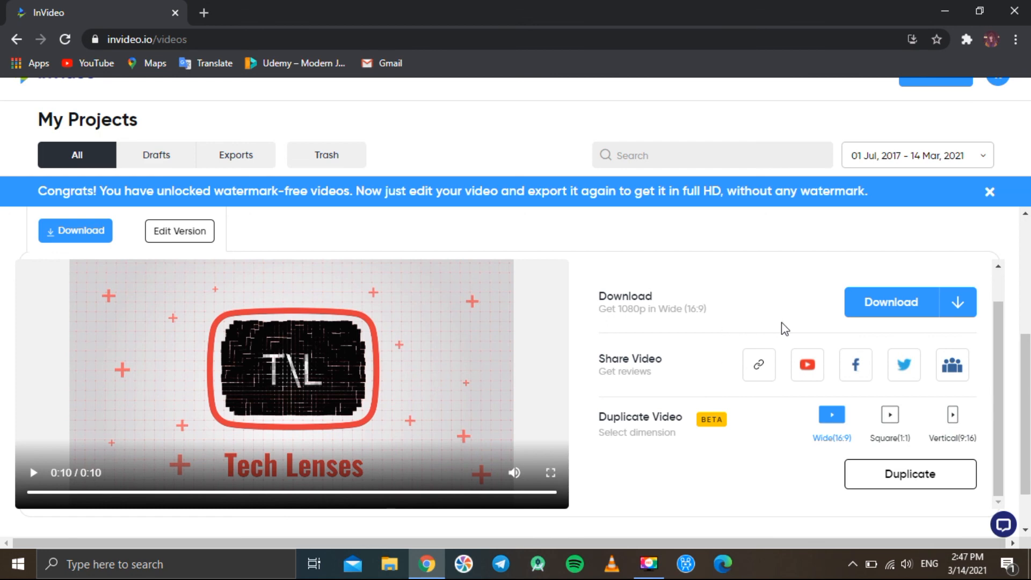
click(898, 304)
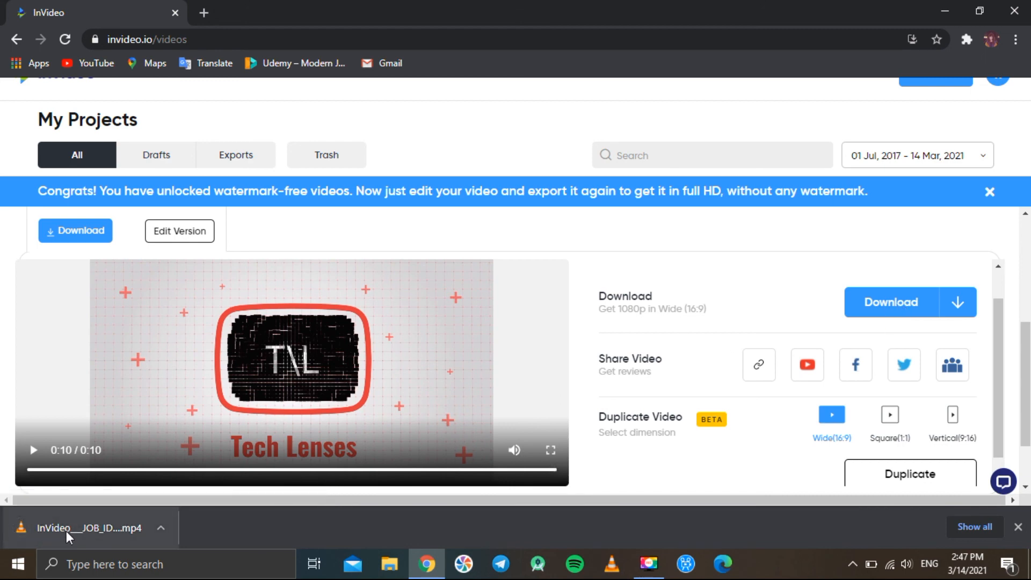
click(160, 528)
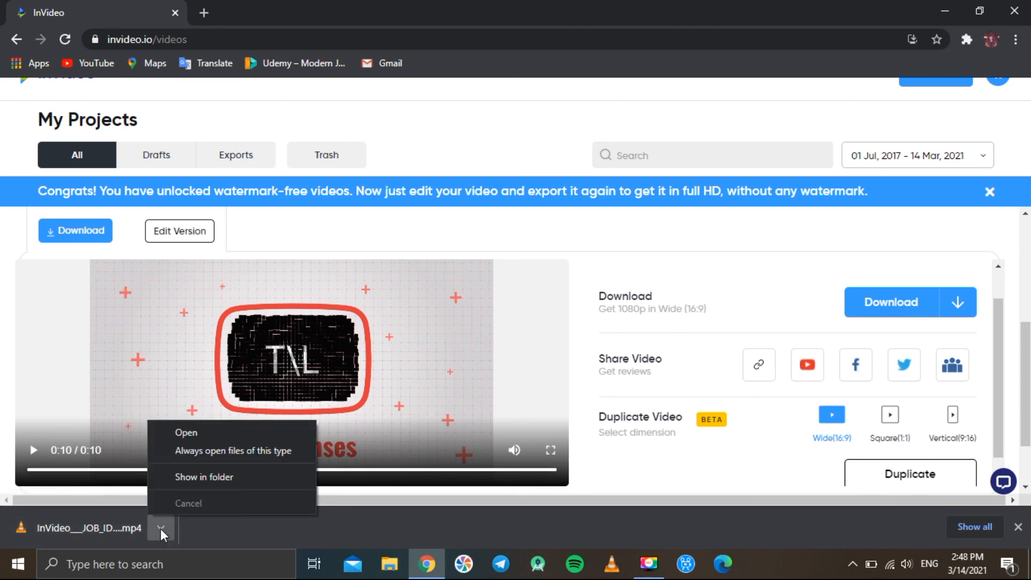
click(185, 431)
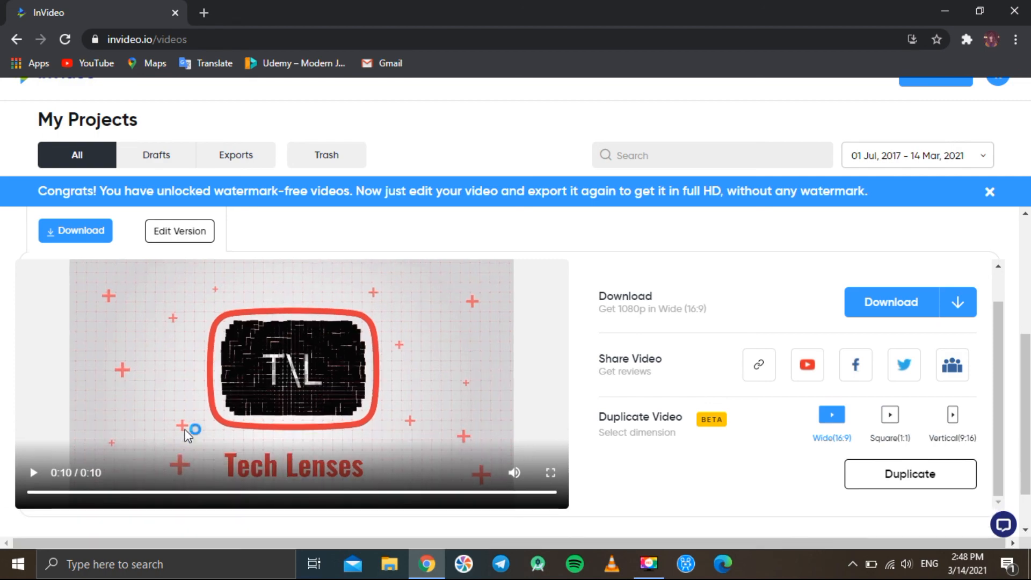